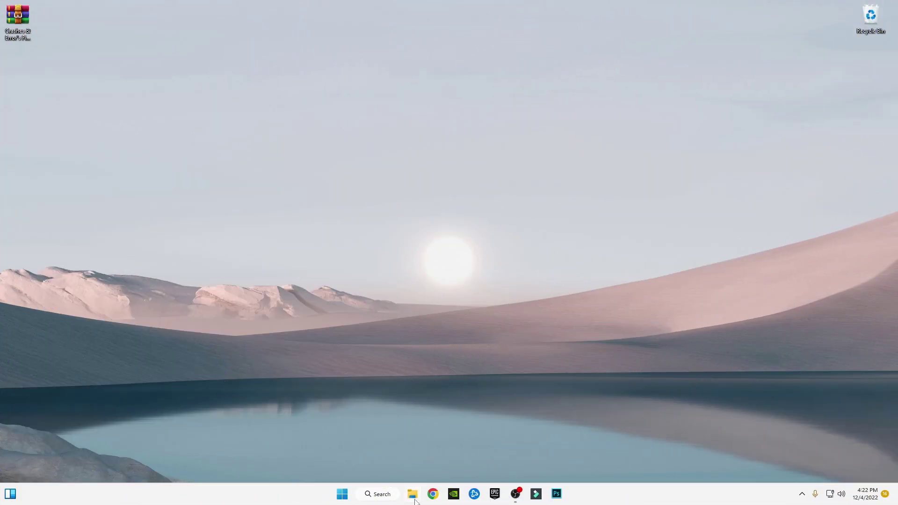
Open File Explorer and browse to D:\Games\Fortnite\FortniteGame
click(412, 494)
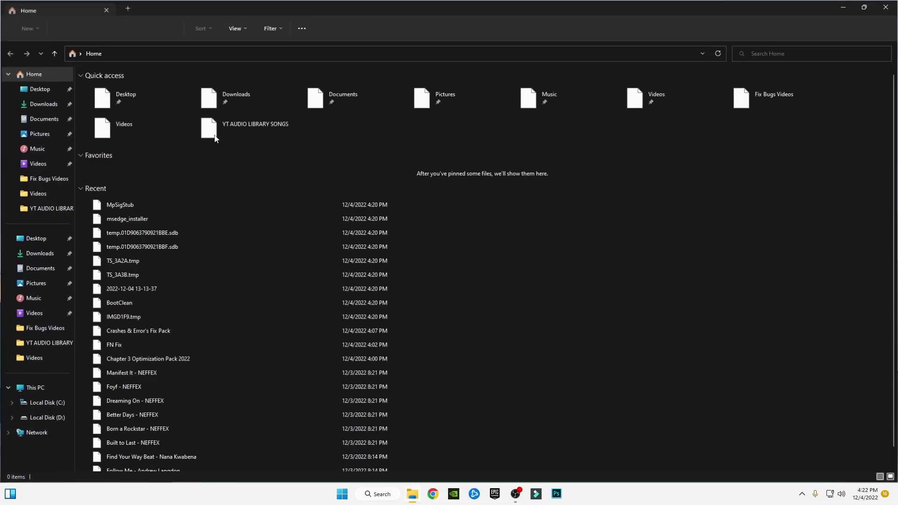
click(64, 419)
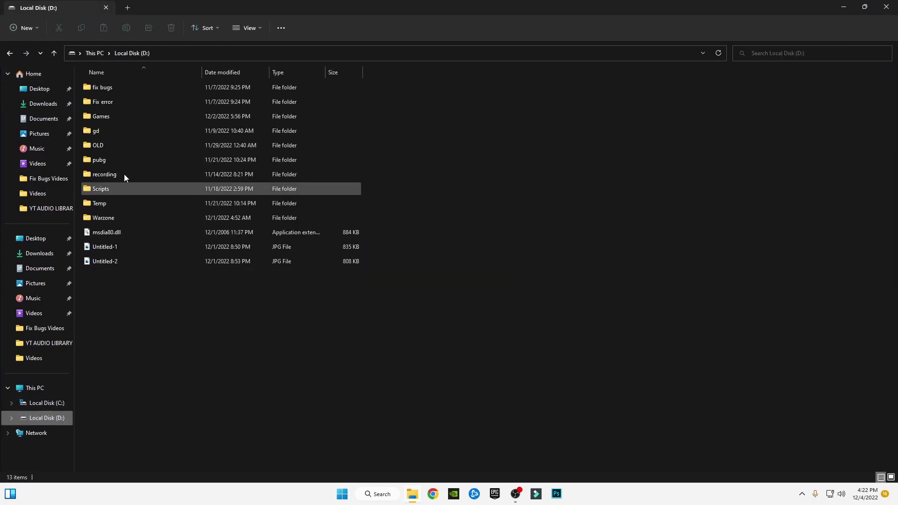
double_click(97, 117)
click(104, 103)
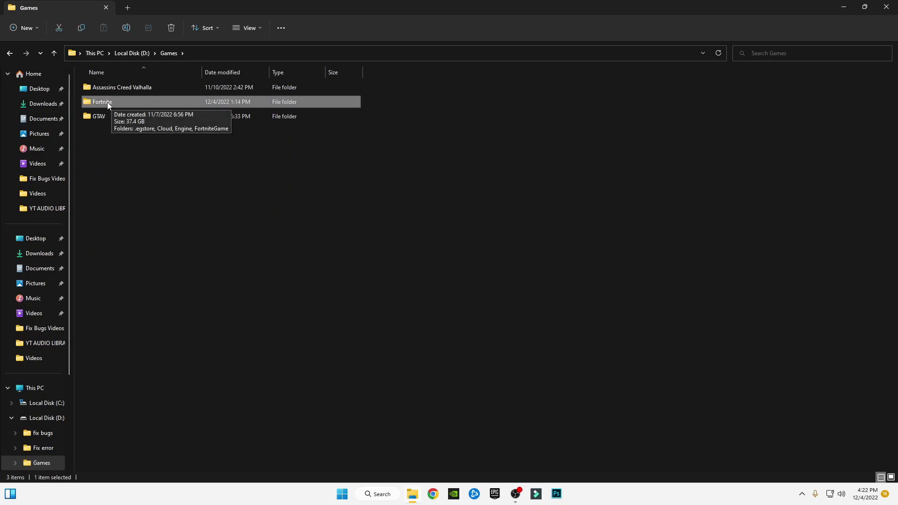
double_click(107, 102)
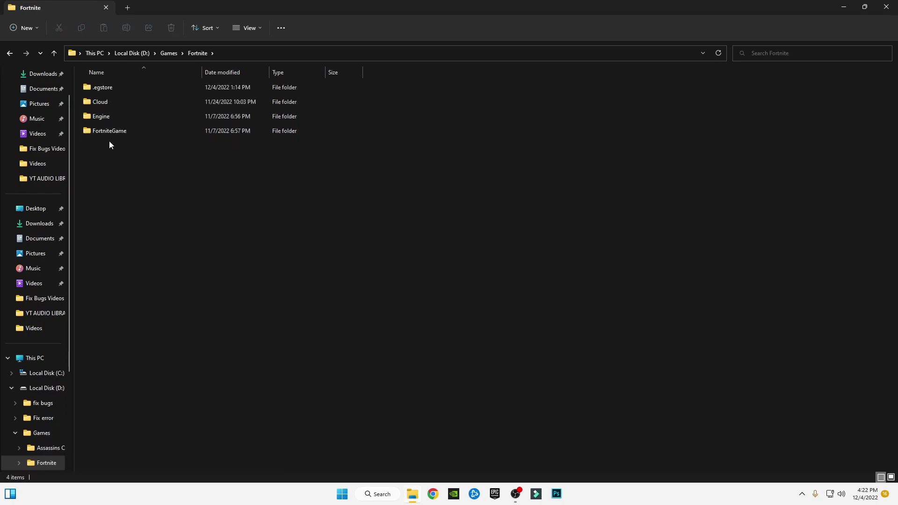
double_click(109, 133)
Go into Binaries\Win64\BattlEye and run the Install_BattlEye script
click(111, 89)
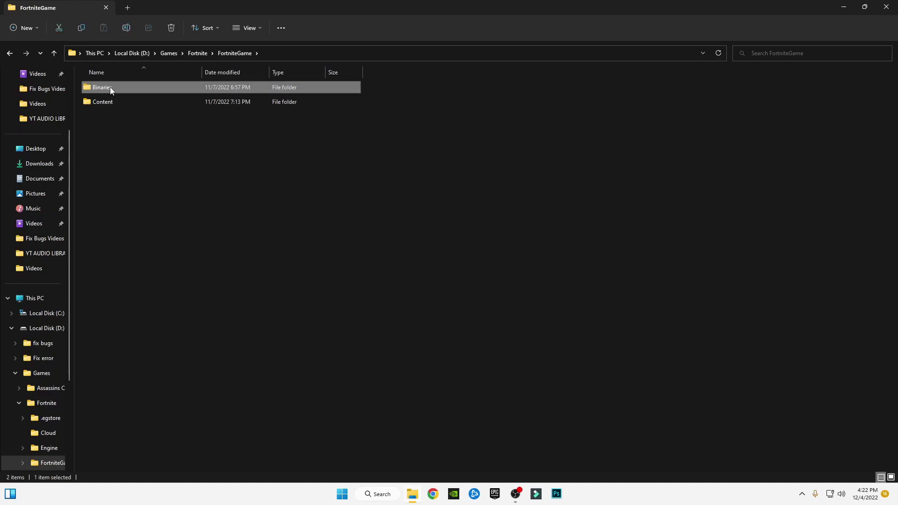
double_click(111, 88)
double_click(108, 99)
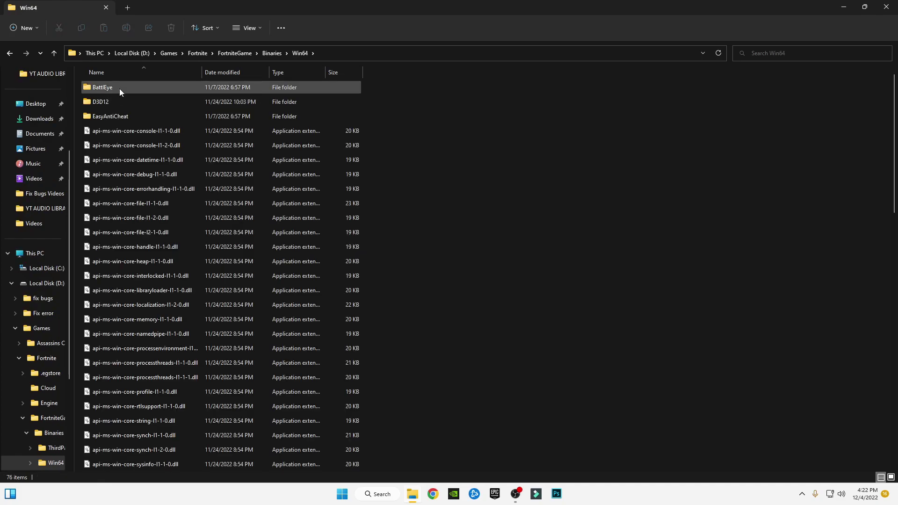
double_click(106, 89)
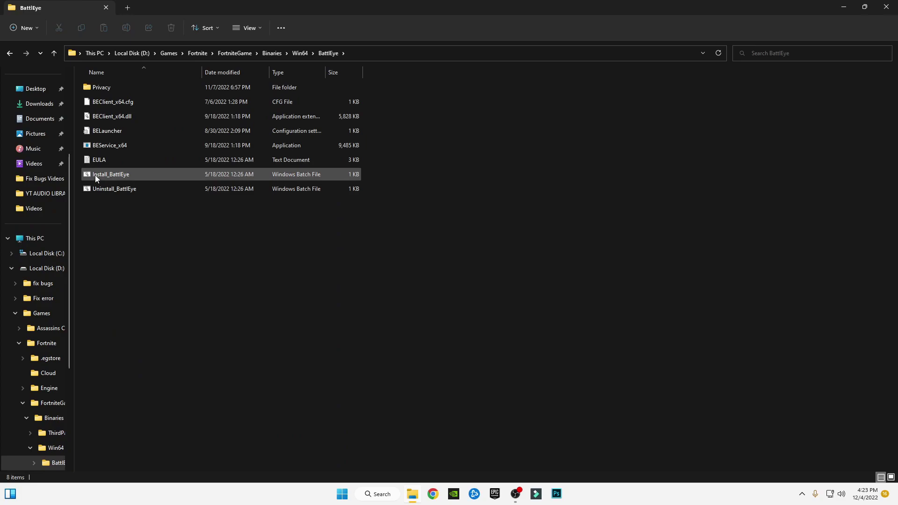
double_click(102, 179)
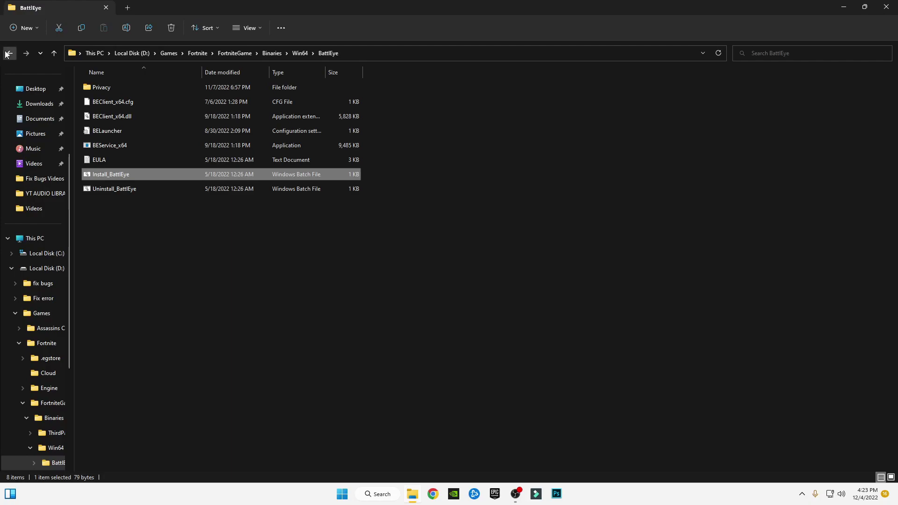
Launch EasyAntiCheat_Setup from the Win64\EasyAntiCheat folder
click(8, 54)
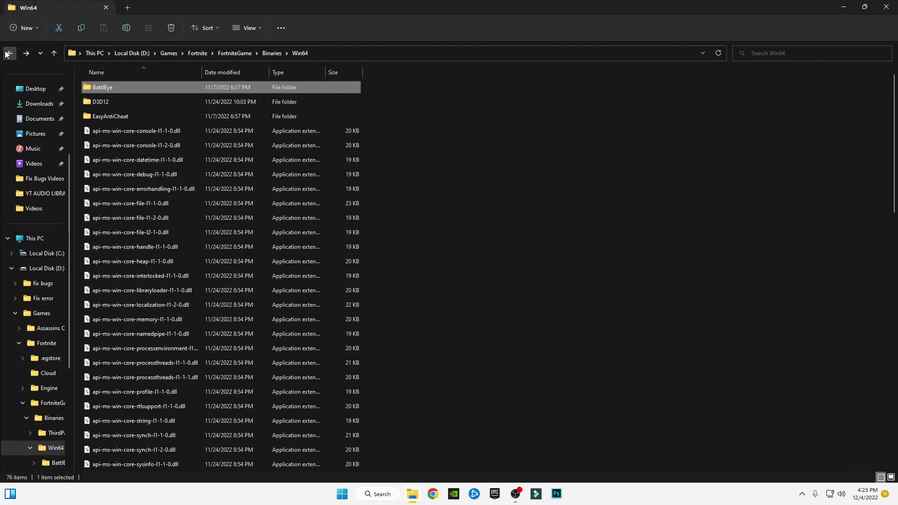
double_click(109, 116)
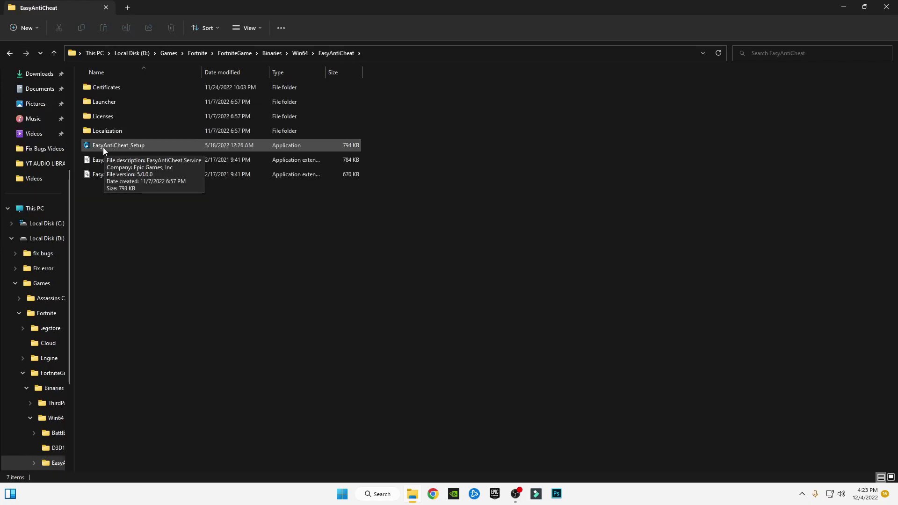
click(113, 147)
double_click(125, 146)
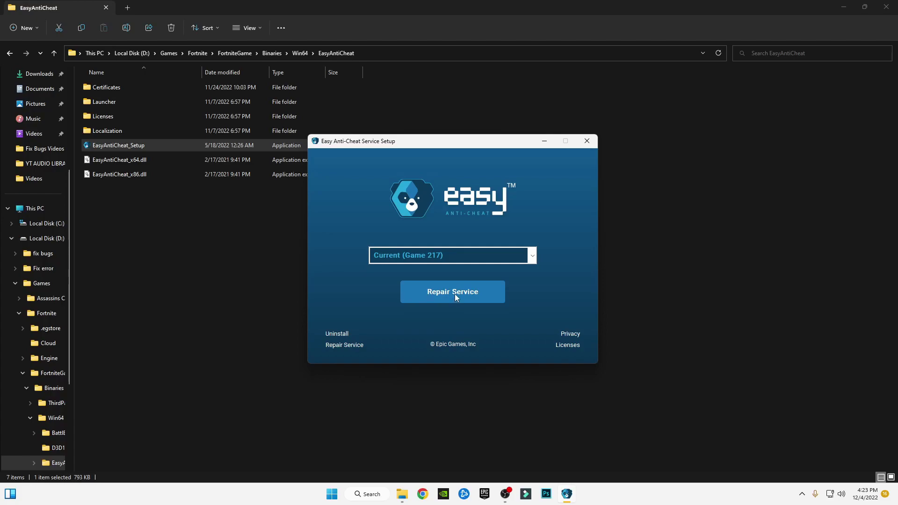
Repair the Easy Anti-Cheat service, finish setup, and show the desktop
click(454, 294)
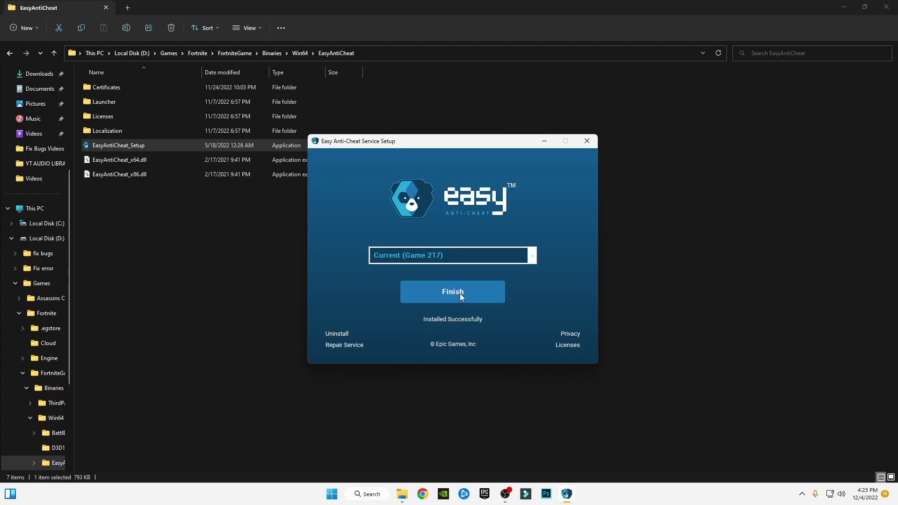
click(460, 293)
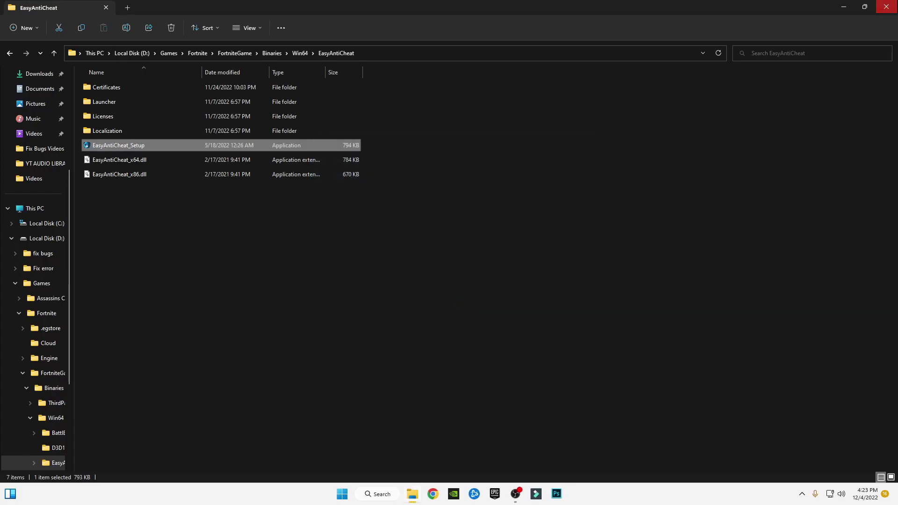
key(super+d)
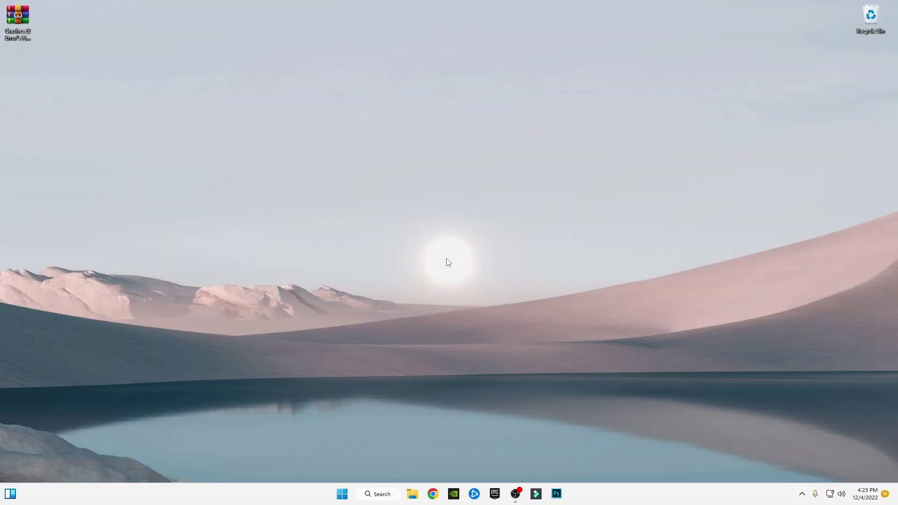
Open the user's %temp% folder through the Run dialog
key(super)
text(run)
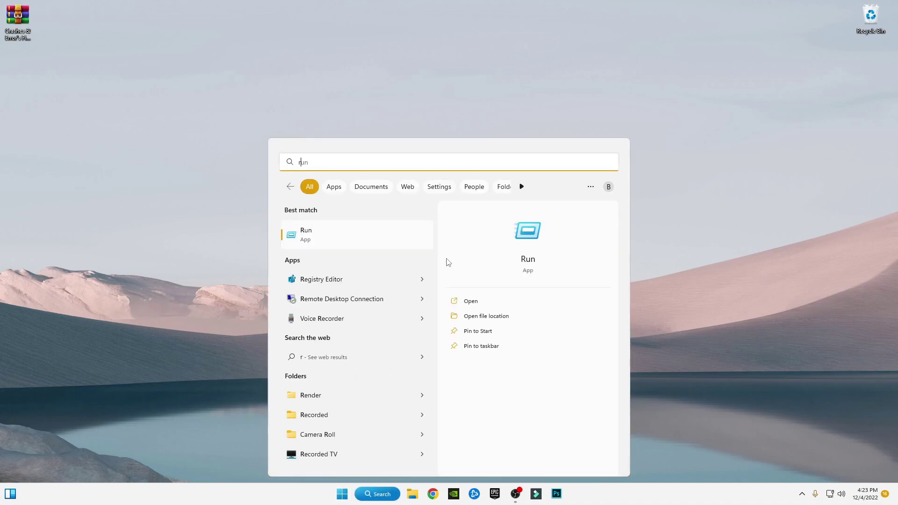
key(Escape)
key(super)
key(super+r)
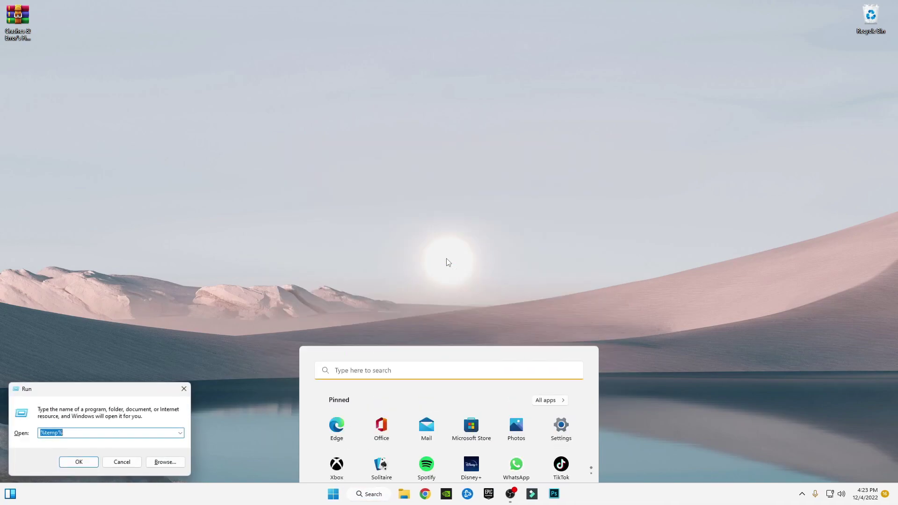
click(71, 432)
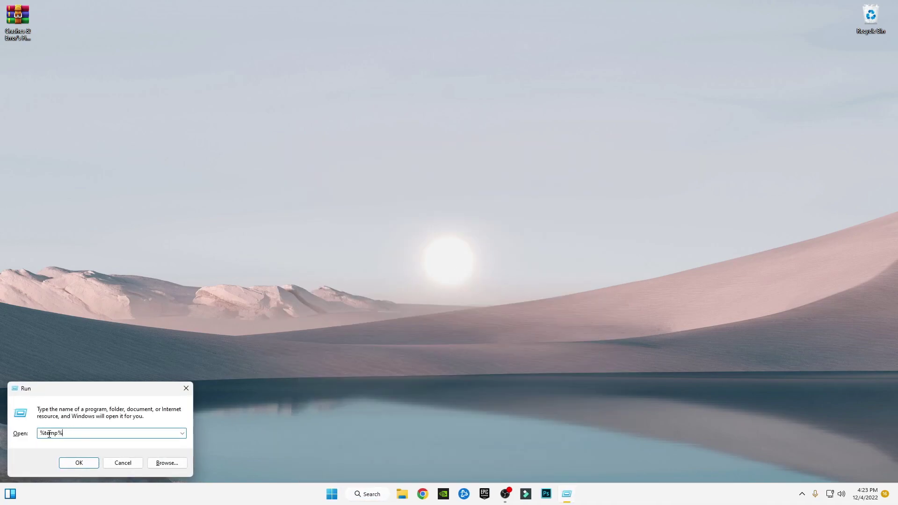
click(79, 462)
Delete all Temp items, skipping every in-use file, and close the window
click(230, 245)
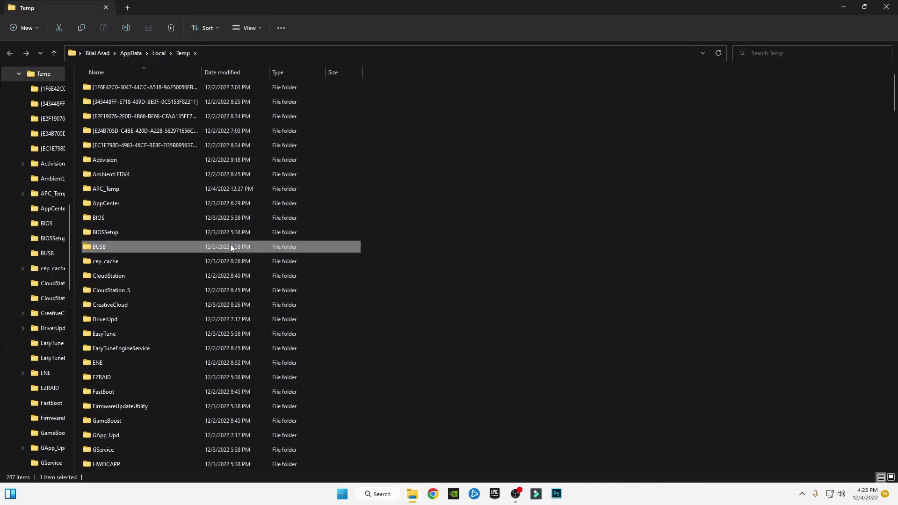
key(ctrl+a)
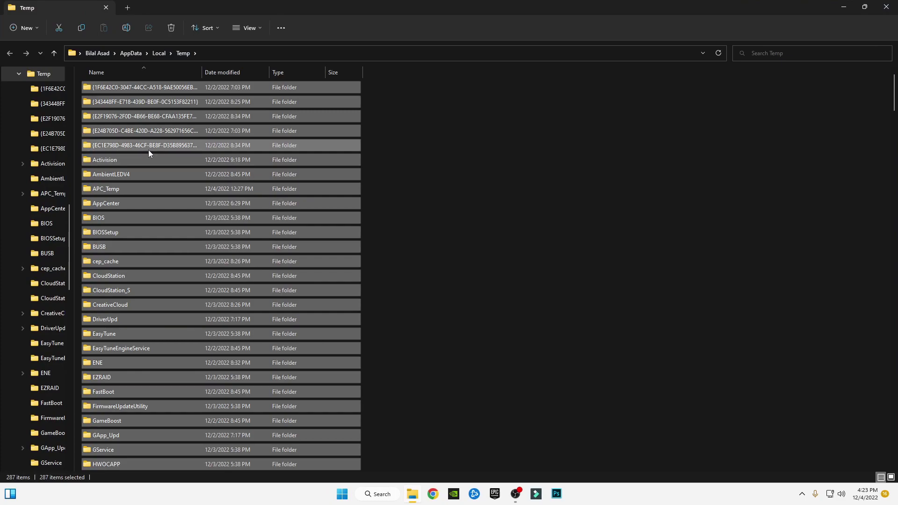
right_click(147, 151)
click(218, 161)
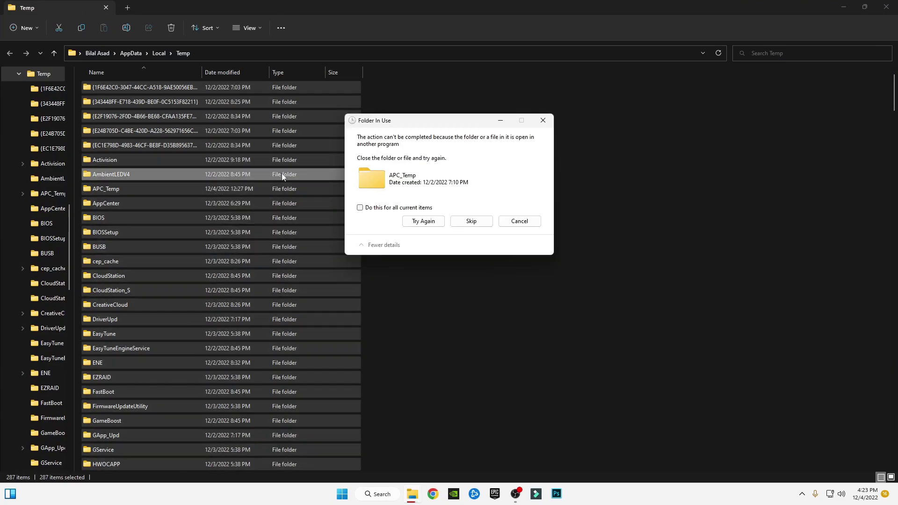
click(402, 208)
click(471, 222)
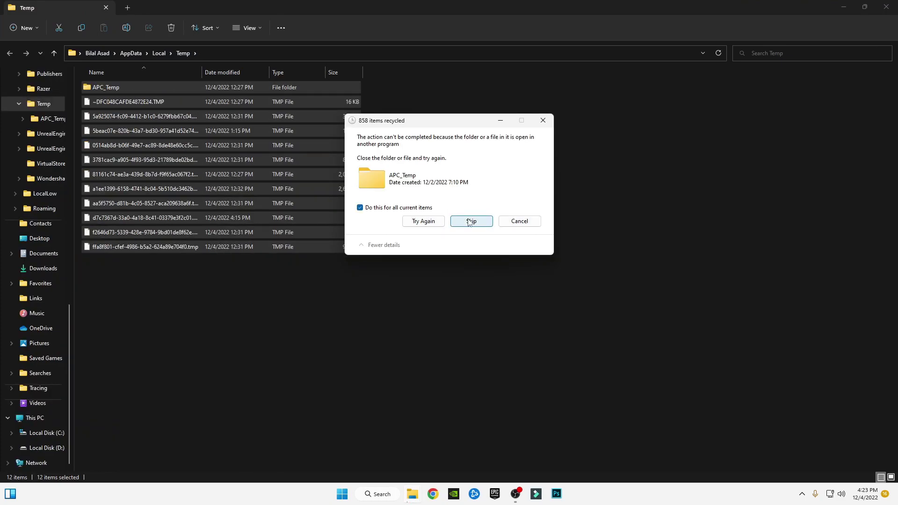
key(alt+F4)
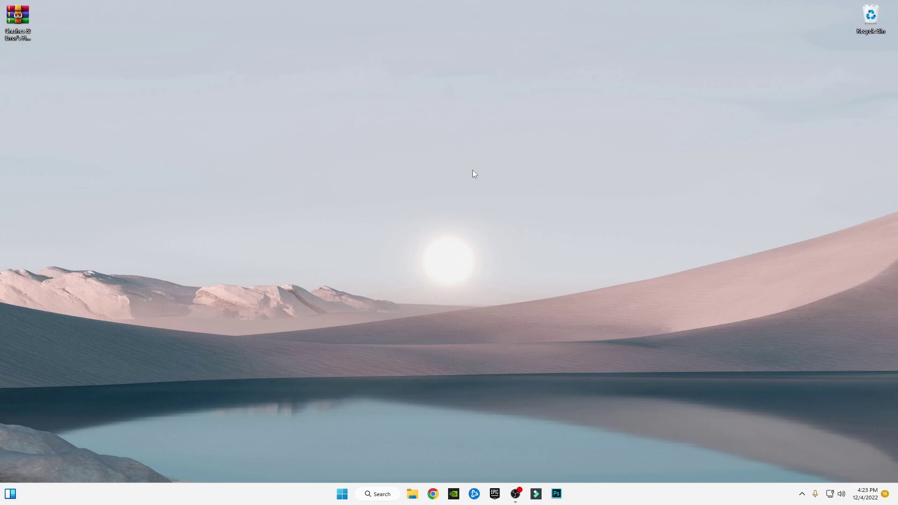
Open the Windows Temp folder by changing the Run entry from %temp% to temp
key(super+r)
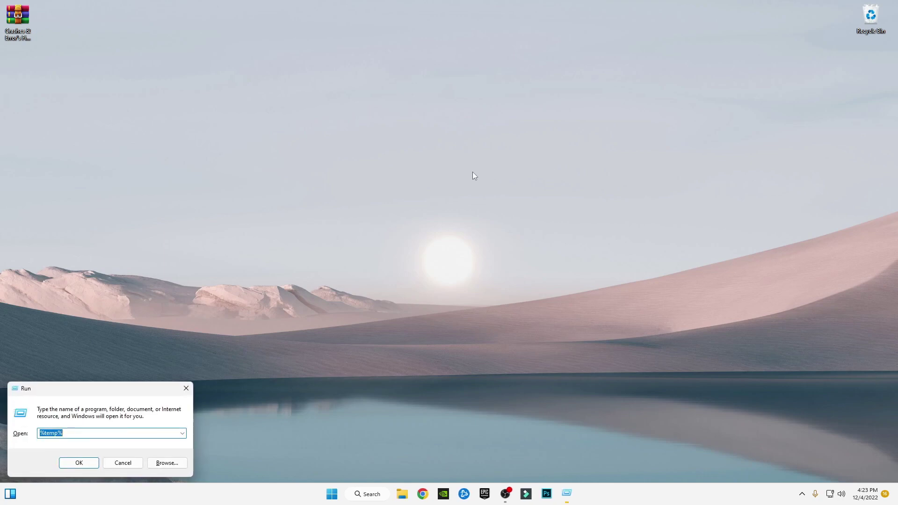
click(97, 434)
key(BackSpace)
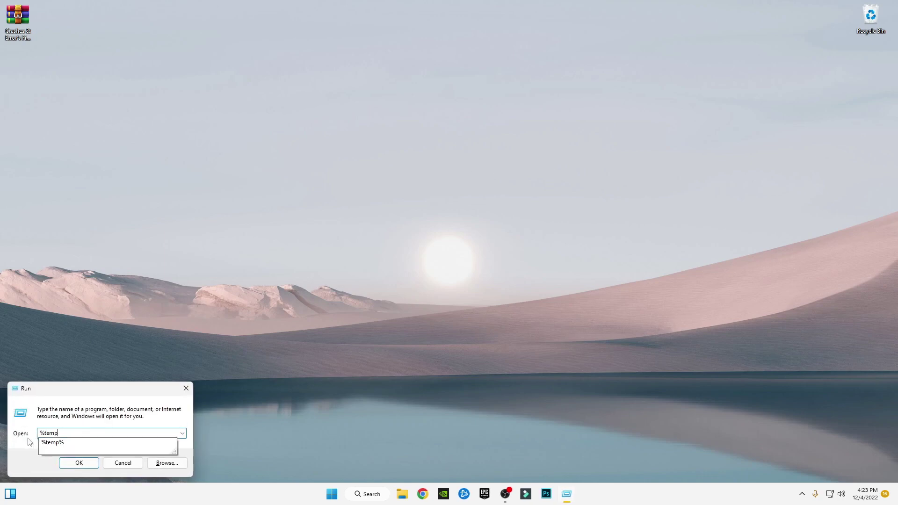
click(43, 433)
key(BackSpace)
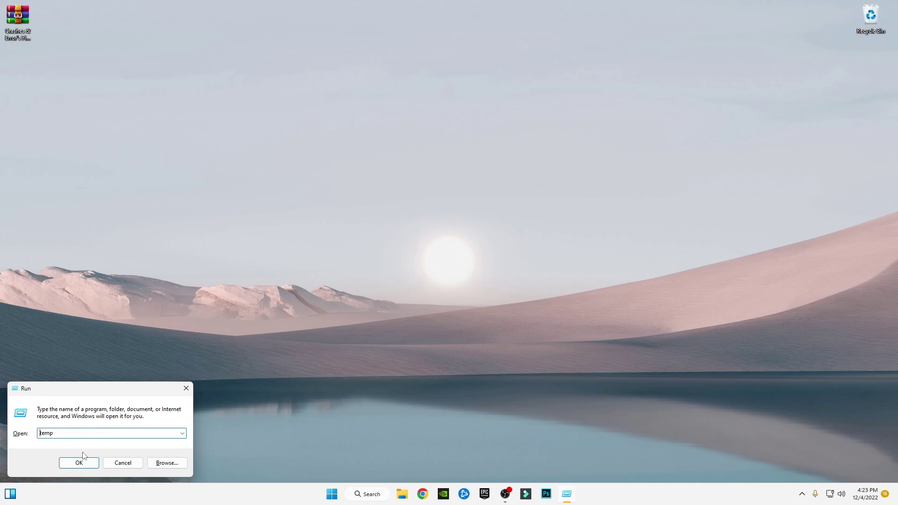
click(71, 463)
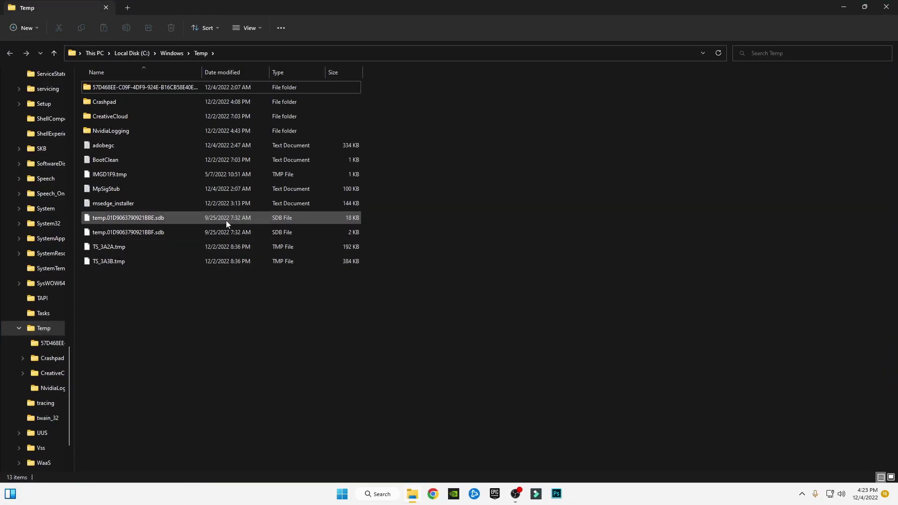
Delete all 13 Windows Temp items and close the window
key(ctrl+a)
right_click(180, 162)
click(248, 173)
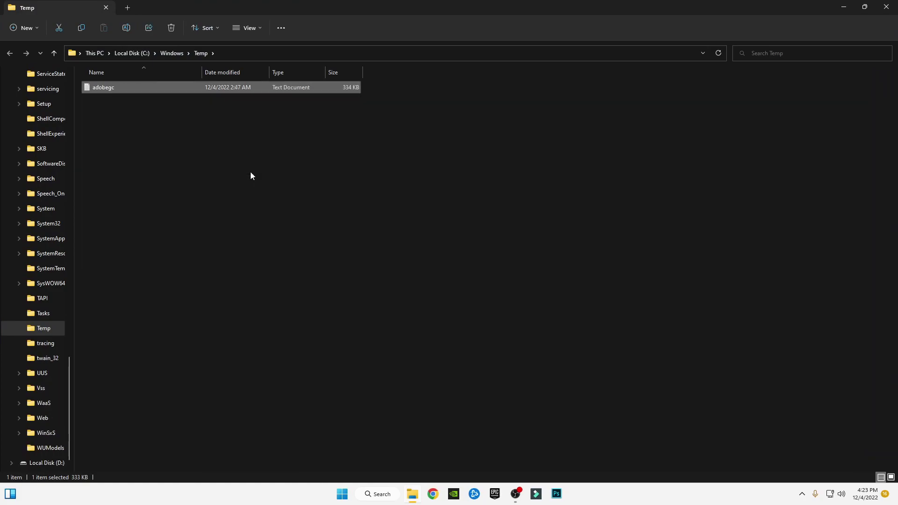
click(886, 7)
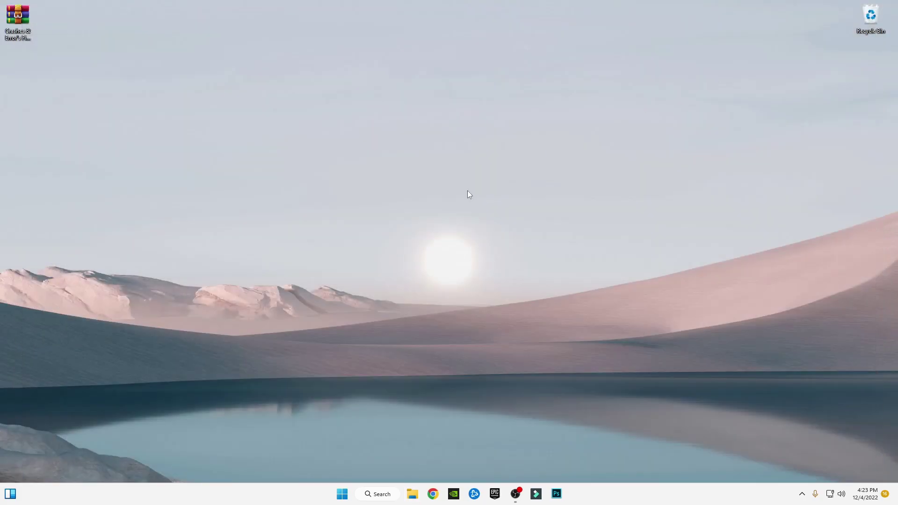
Open the Prefetch folder from Run and grant permanent access to it
key(super)
key(super)
key(super+r)
click(113, 436)
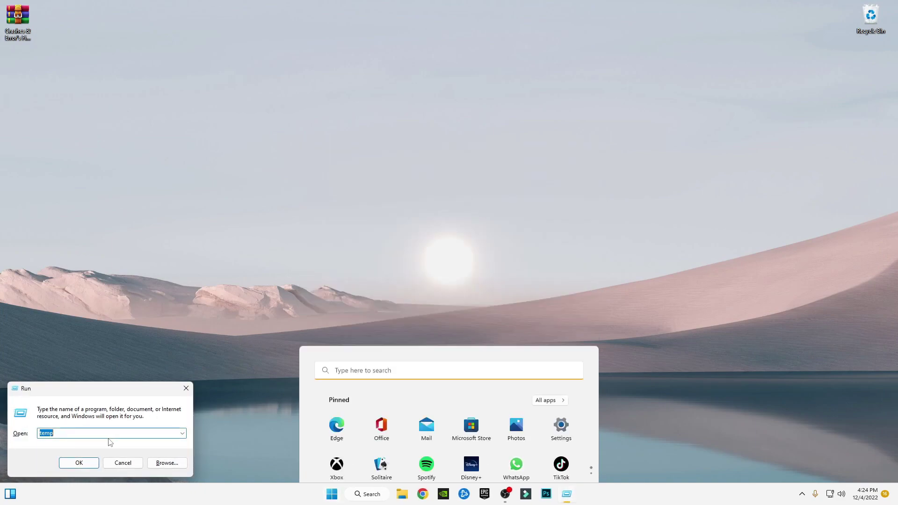
text(prefetch)
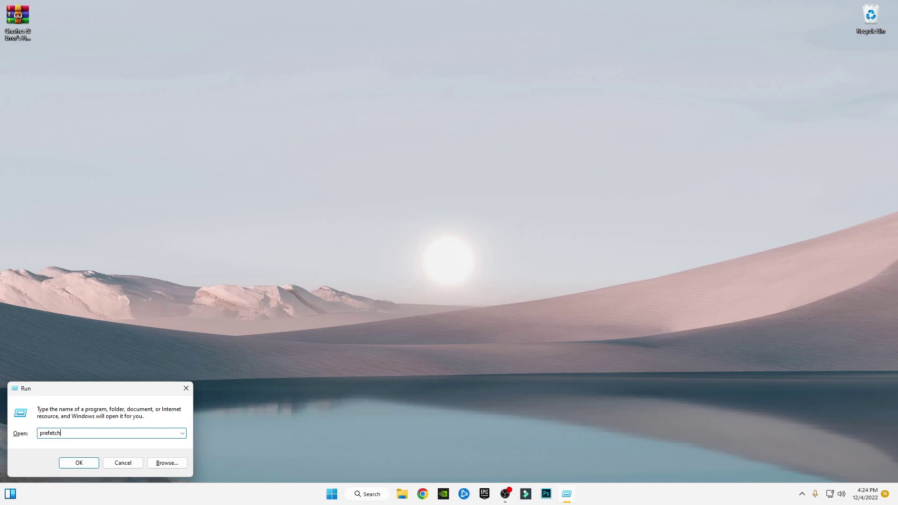
key(Return)
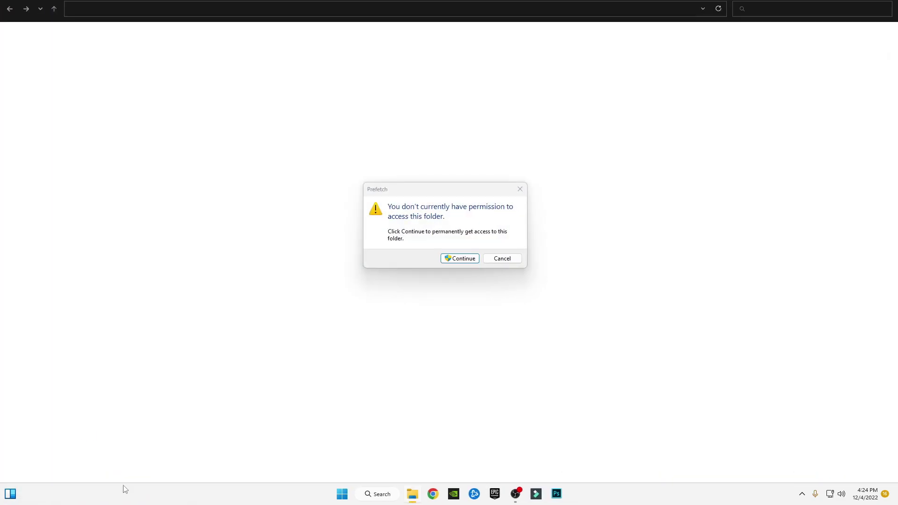
click(463, 258)
Select all 409 Prefetch items and bring up their context menu
click(291, 232)
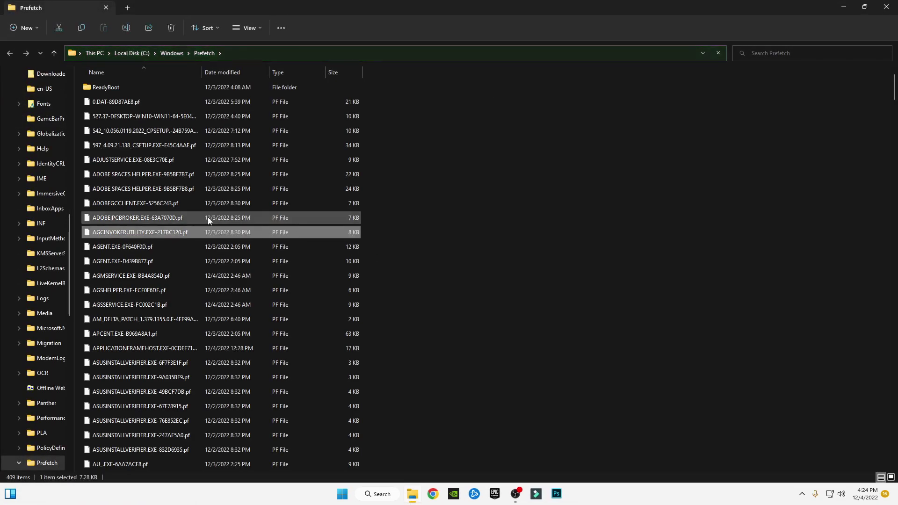
key(ctrl+a)
right_click(150, 188)
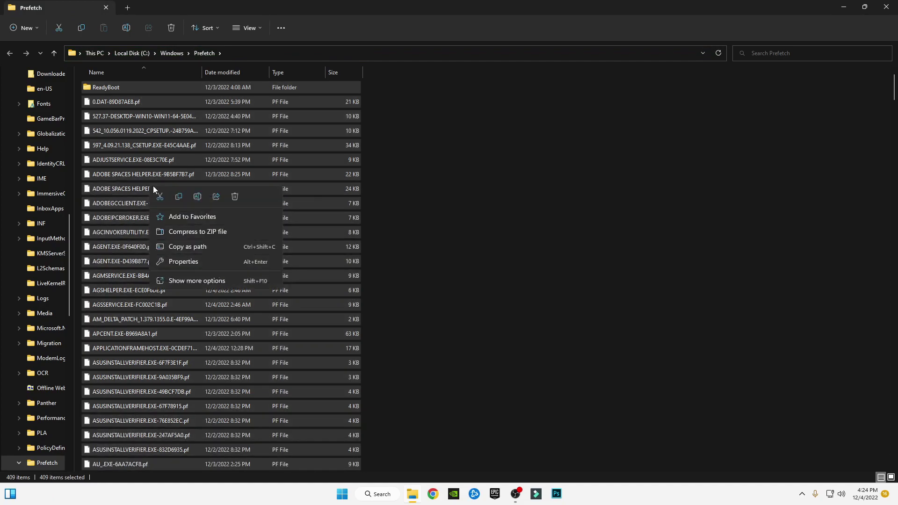
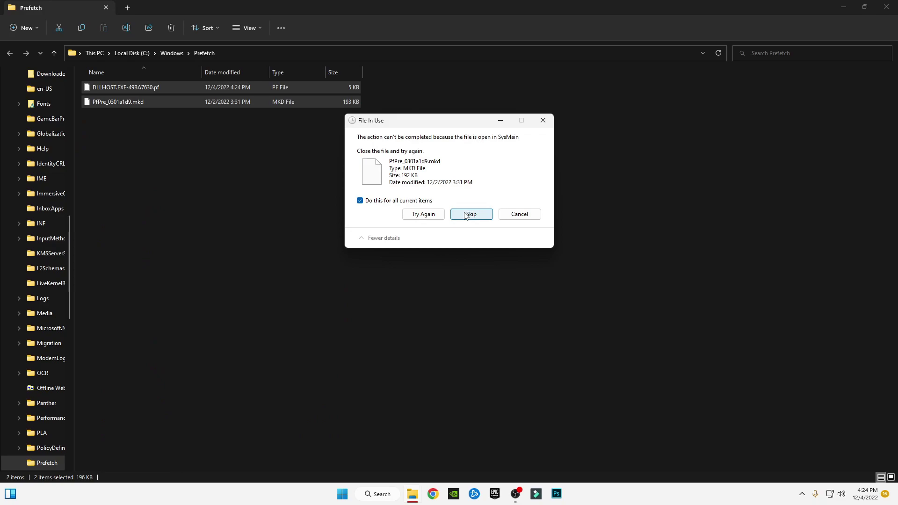
Skip the in-use Prefetch file and close the Prefetch folder window
click(470, 214)
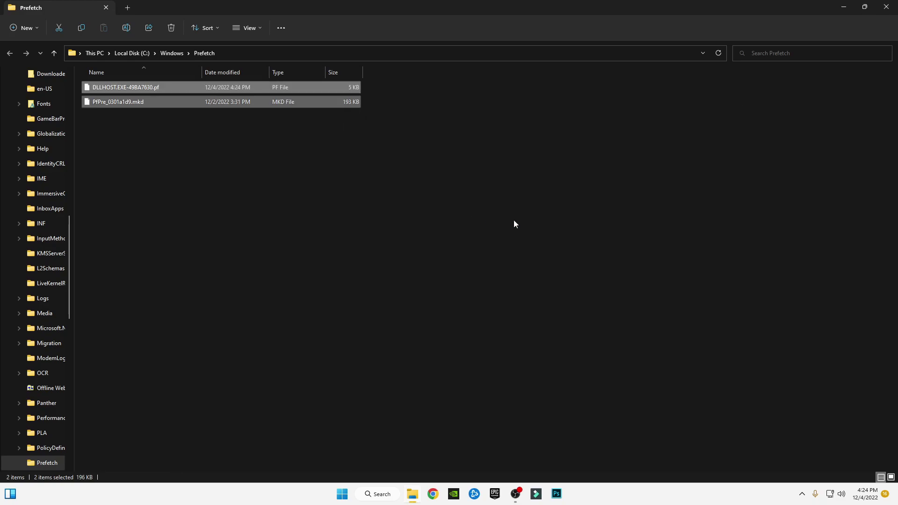
click(886, 7)
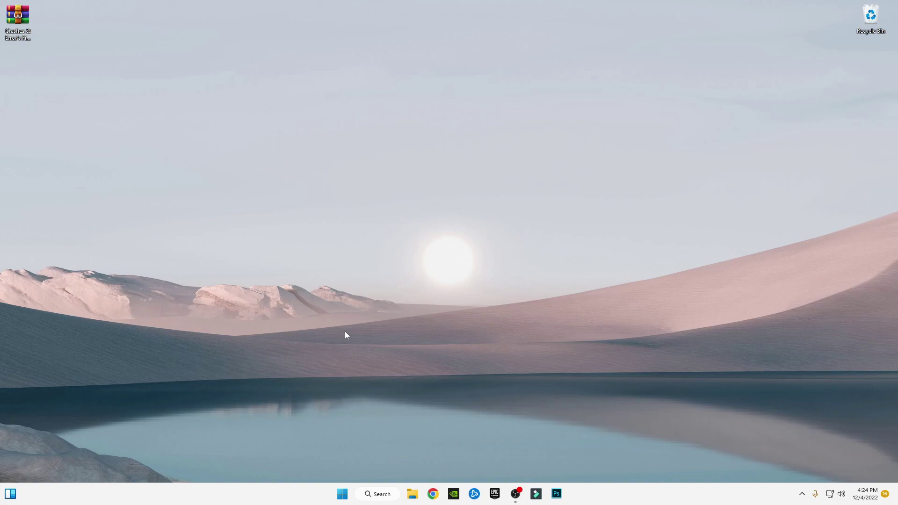
Open Computer Management from This PC's full context menu, then close File Explorer
click(412, 494)
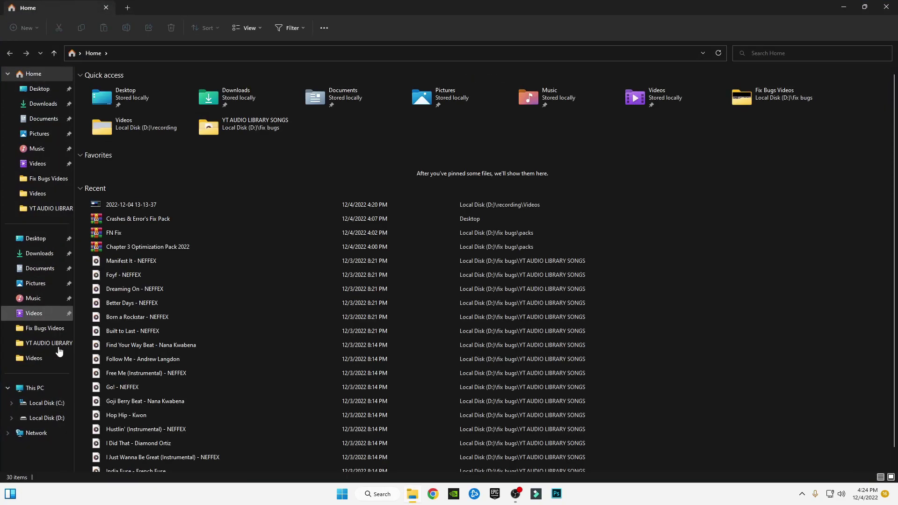
right_click(33, 393)
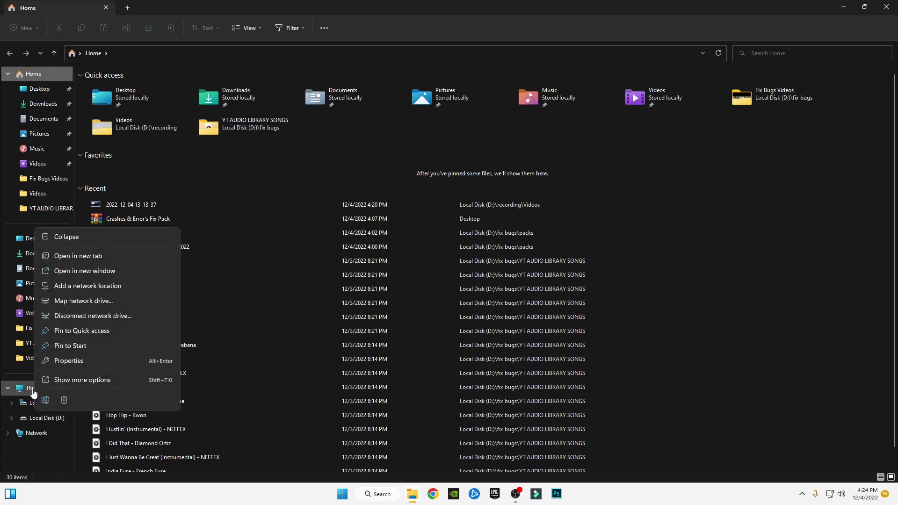
click(59, 379)
click(92, 261)
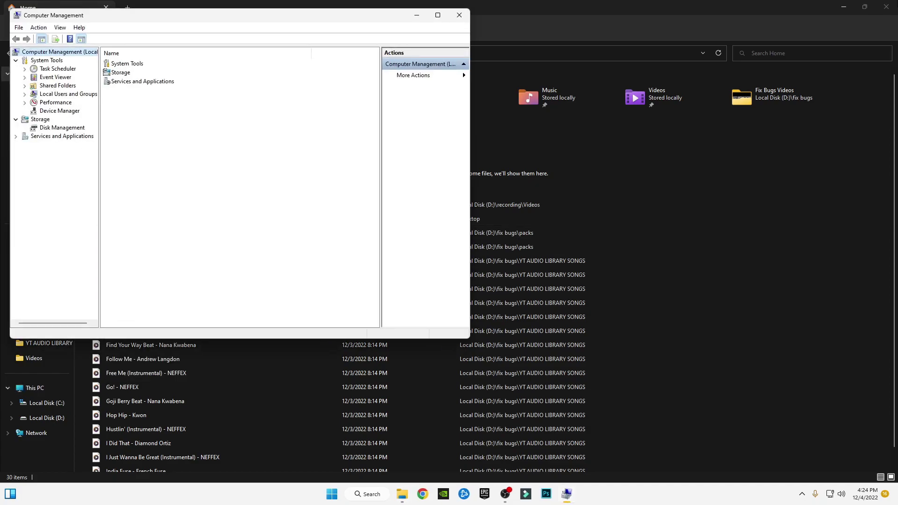
click(885, 7)
Search automatically for a newer NVIDIA GeForce GTX 1660 SUPER driver, then close every window
click(53, 112)
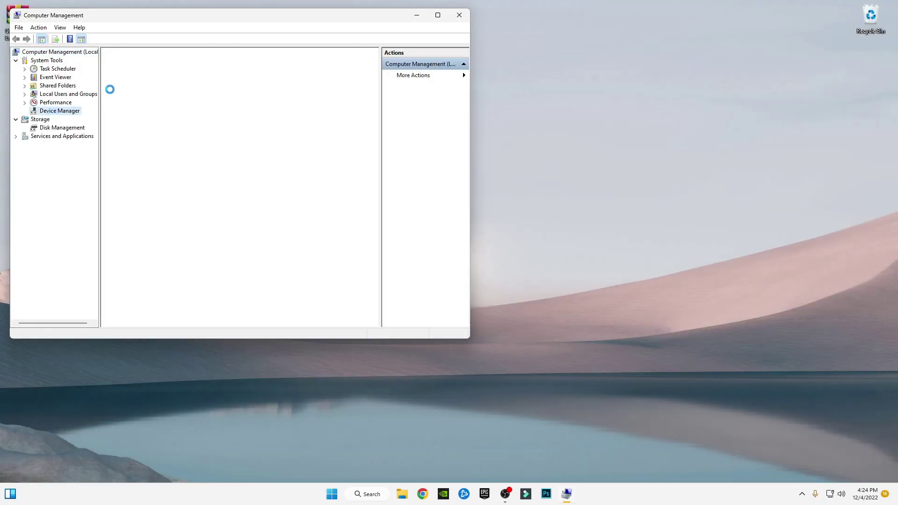
click(114, 86)
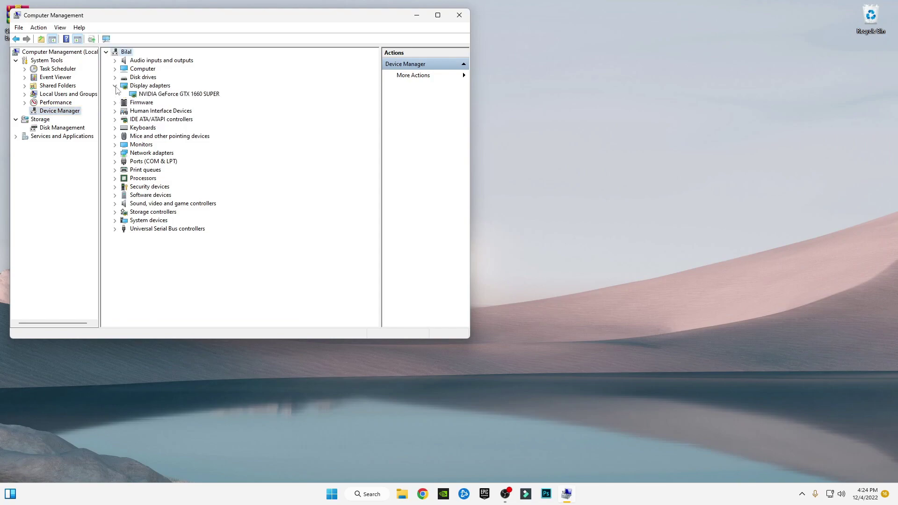
click(155, 94)
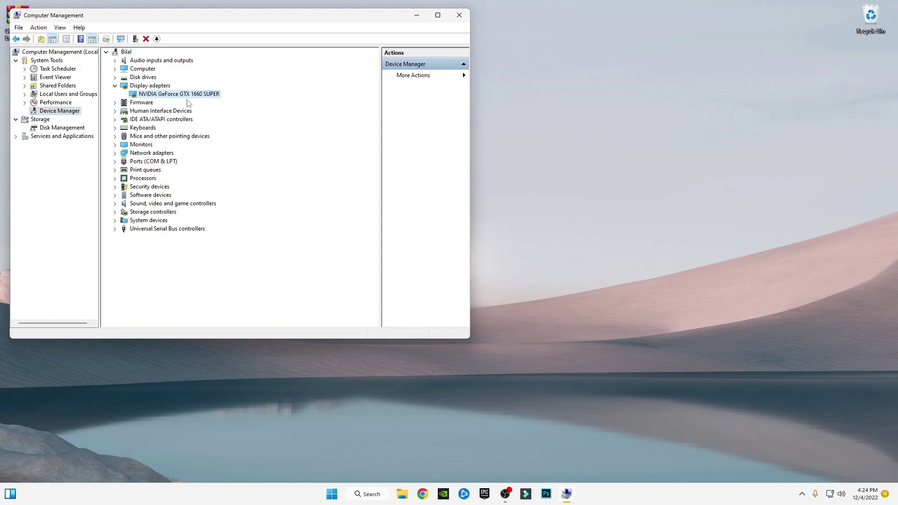
double_click(173, 96)
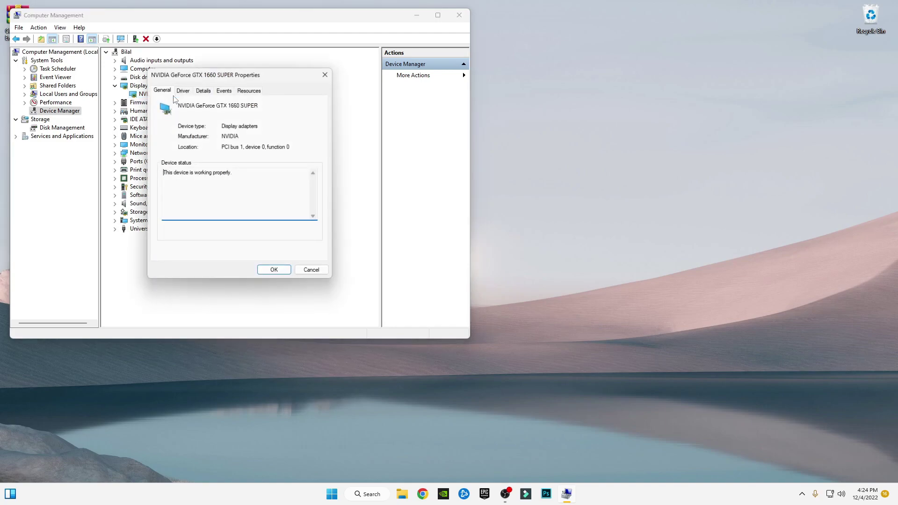
click(187, 92)
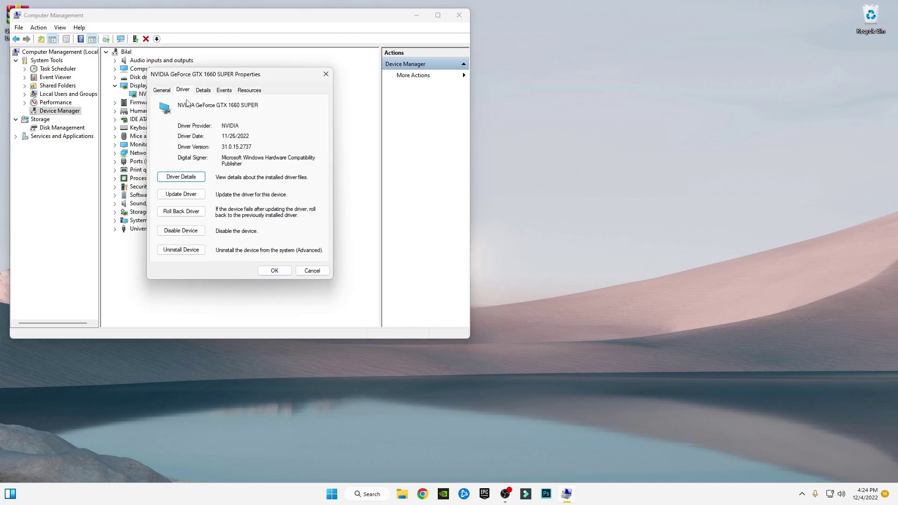
click(190, 199)
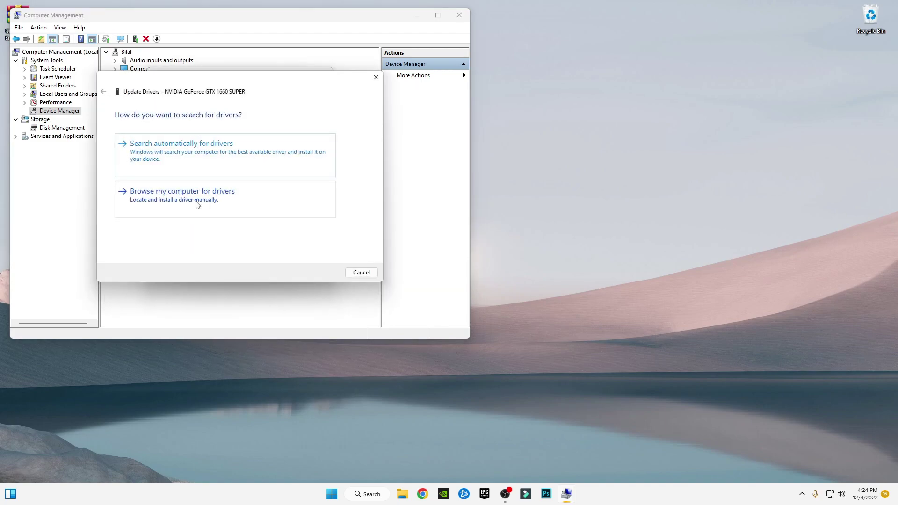
click(209, 156)
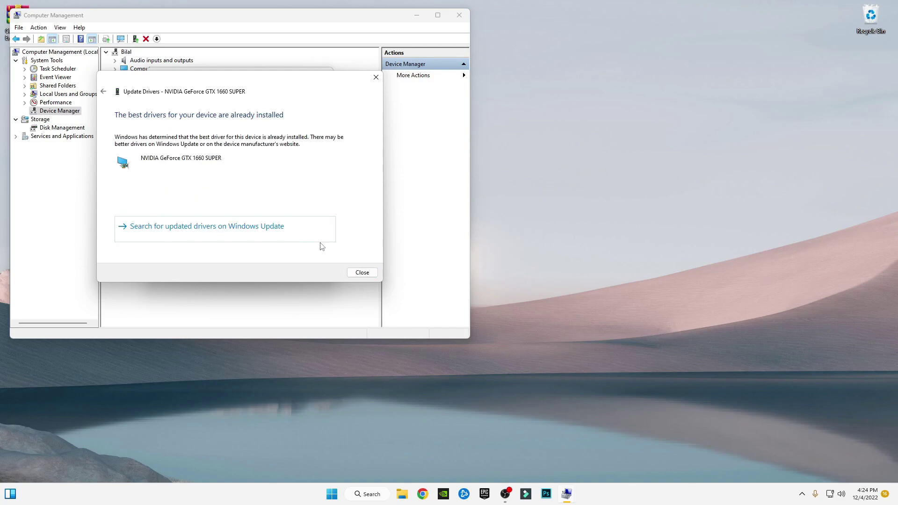
click(362, 272)
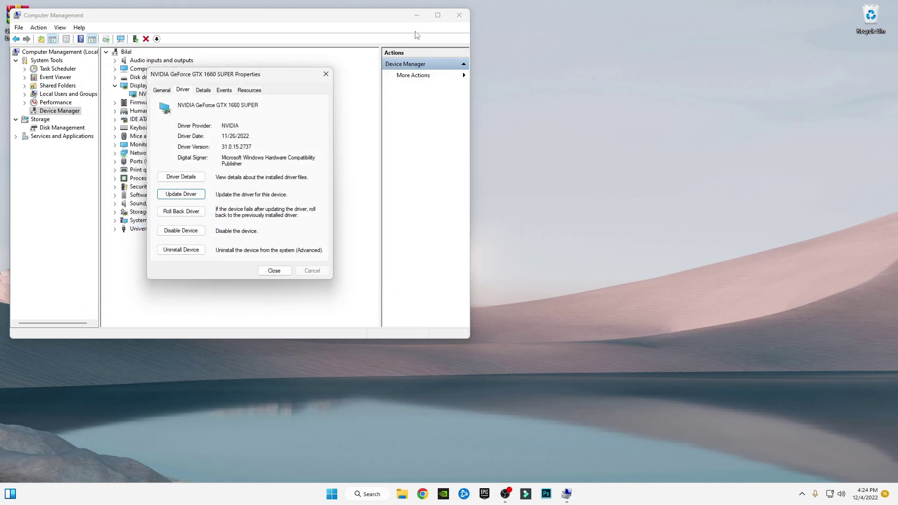
click(274, 270)
click(458, 16)
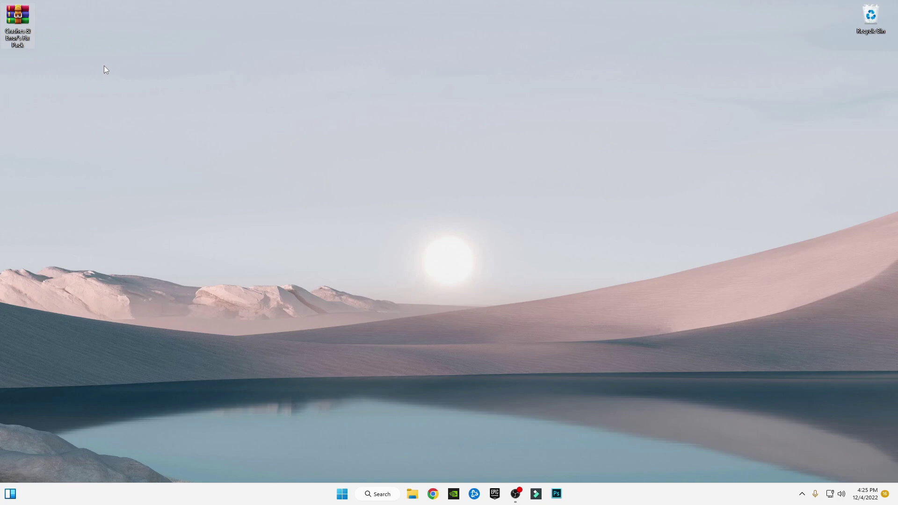
Drag the Crashes & Error's Fix Pack archive from the top-left corner onto the desktop and select it
drag(20, 35, 237, 84)
drag(265, 34, 203, 41)
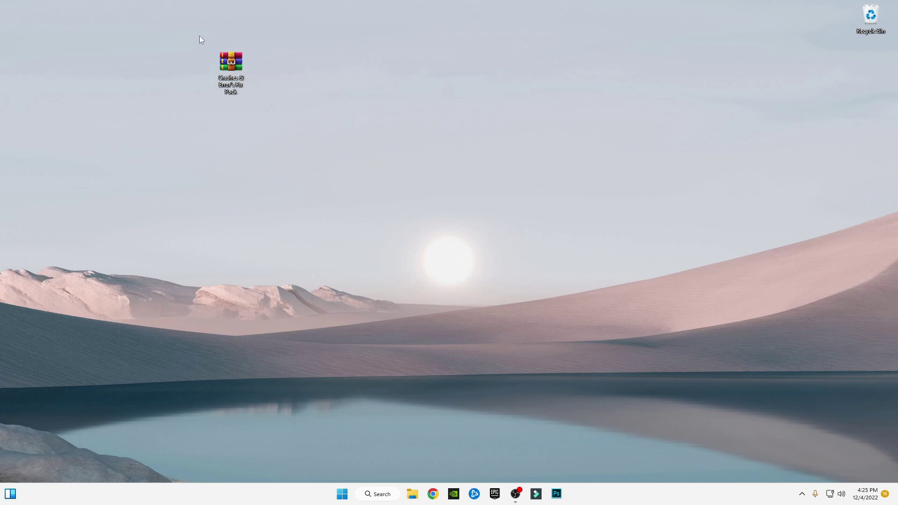
drag(193, 36, 192, 91)
drag(196, 34, 260, 36)
drag(197, 40, 279, 107)
drag(194, 37, 271, 108)
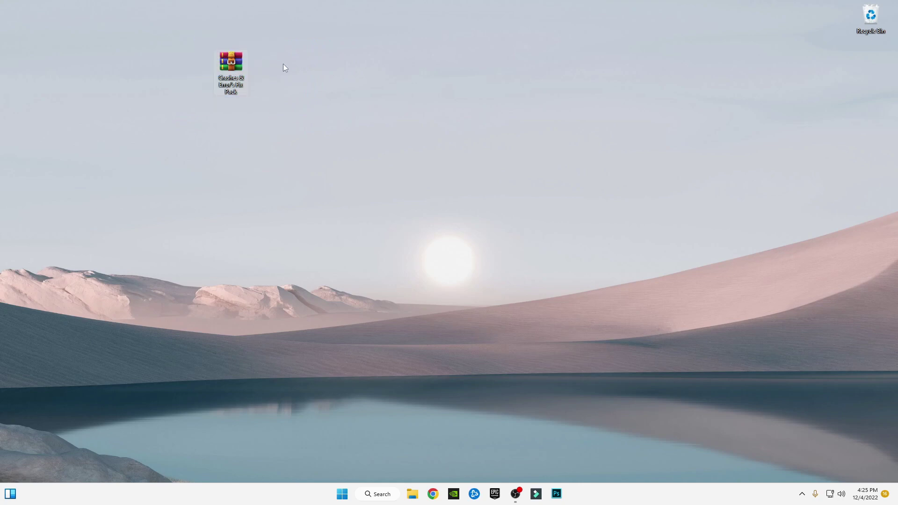
Show the fix pack archive's full options menu, then dismiss it without extracting
right_click(232, 62)
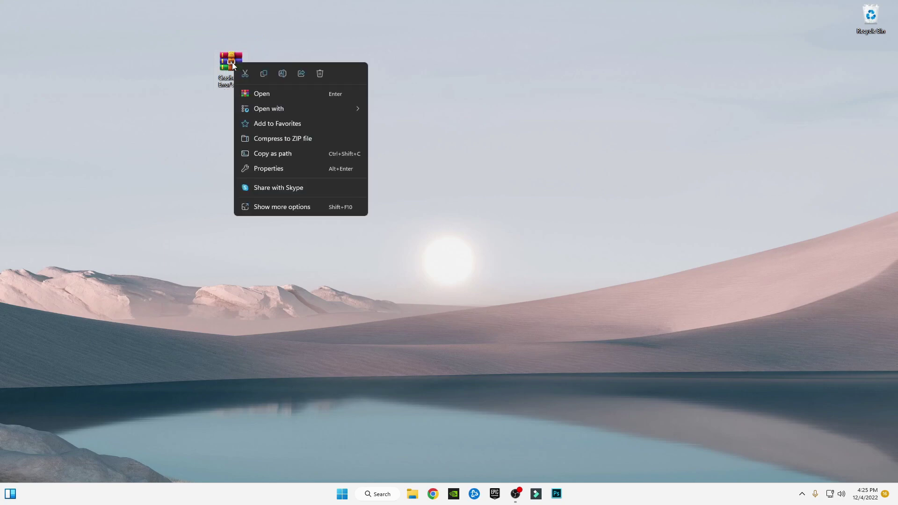
click(278, 211)
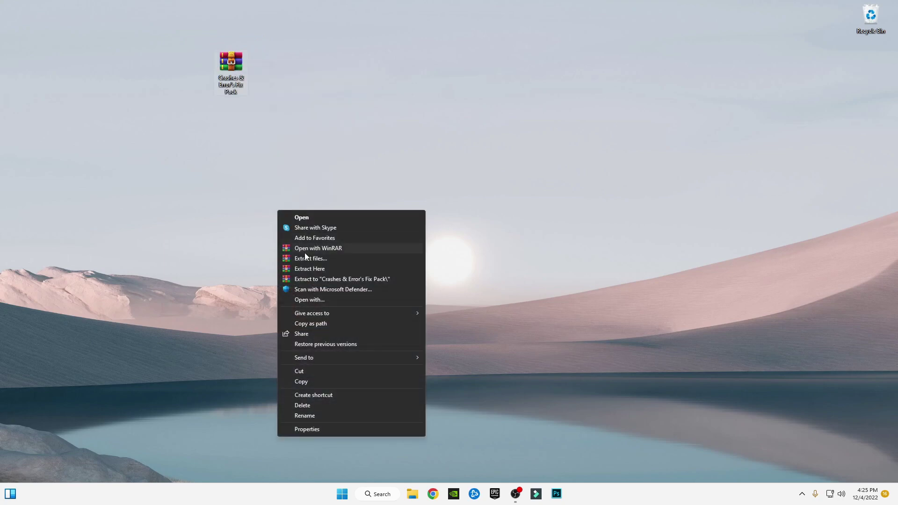
click(175, 183)
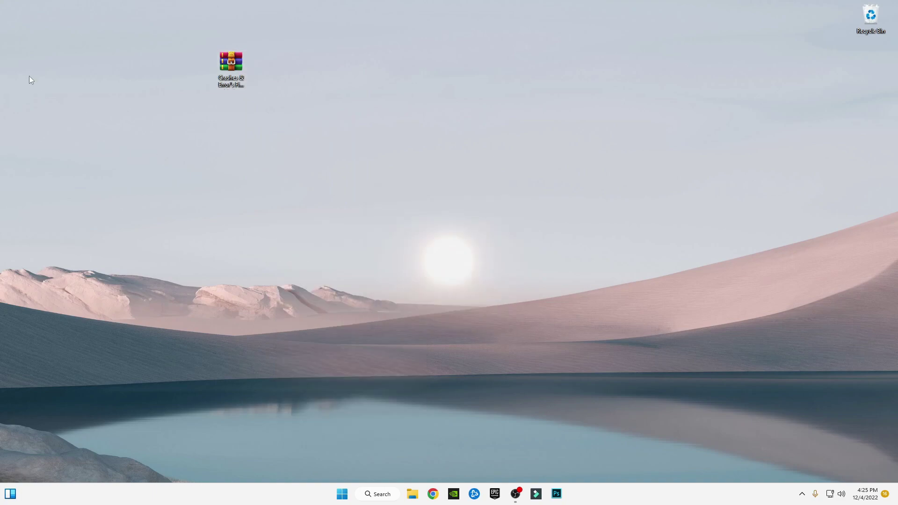
Open the Crashes & Error's Fix Pack, enter DirectX Installer and run dxwebsetup
double_click(22, 21)
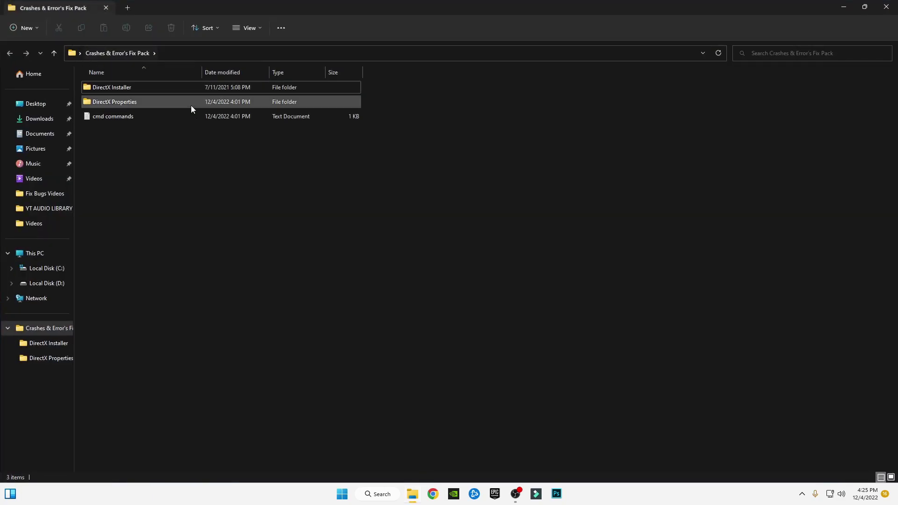
drag(142, 145, 108, 141)
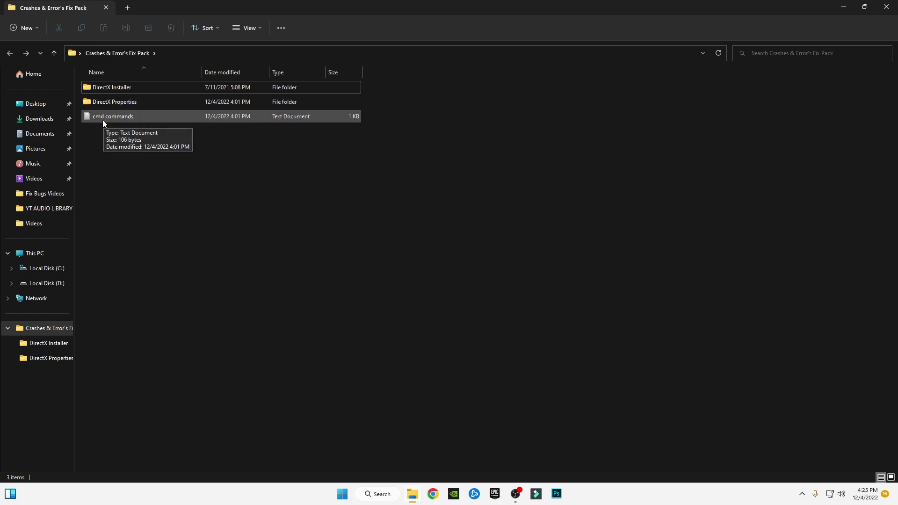
click(116, 88)
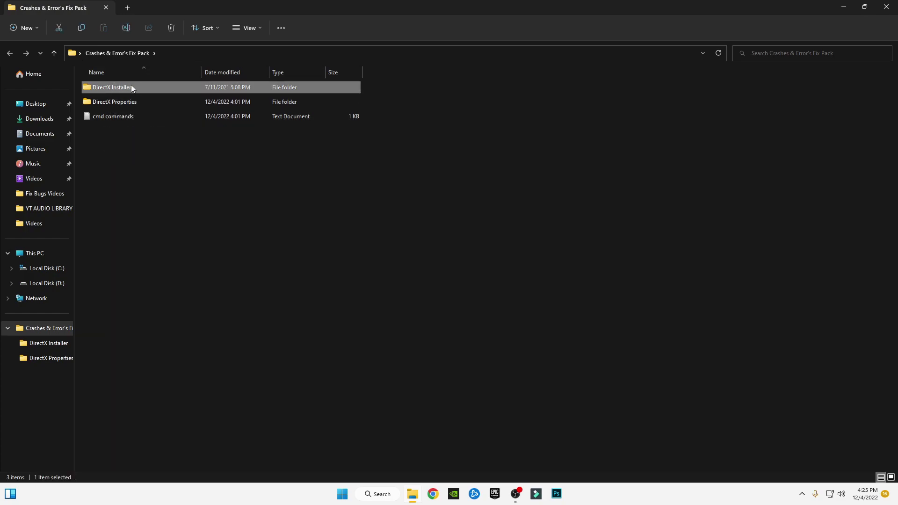
double_click(144, 87)
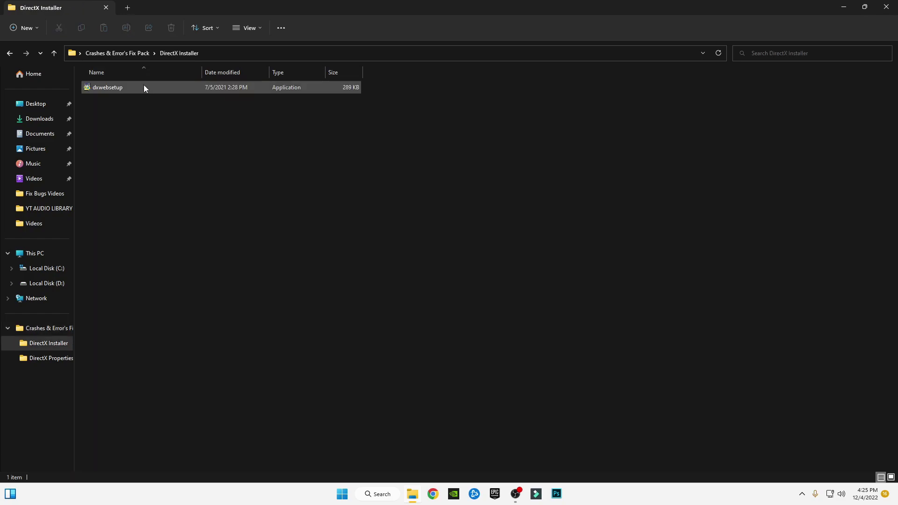
double_click(108, 88)
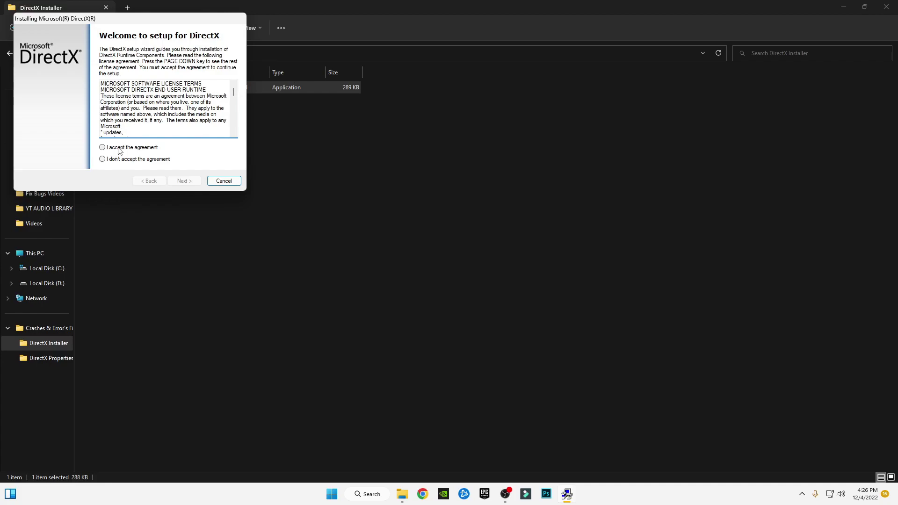
Accept the DirectX license and continue without installing the Bing Bar
click(117, 148)
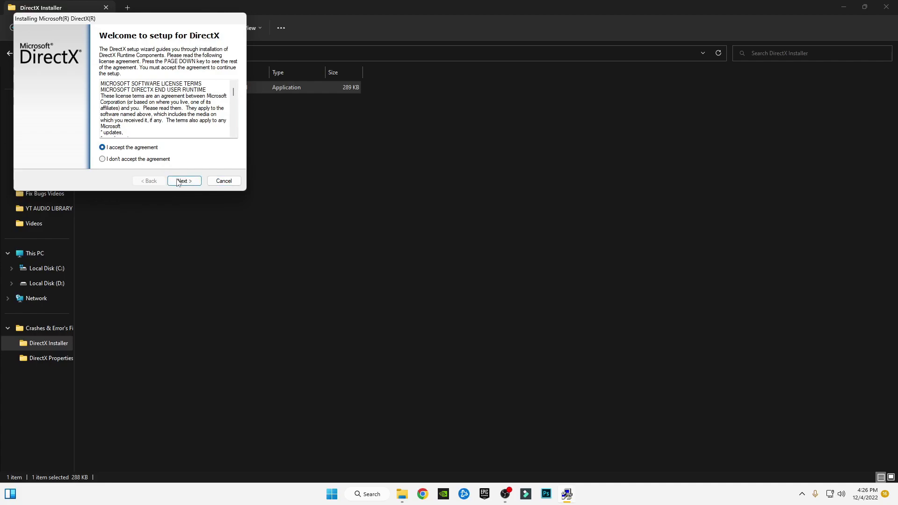
click(182, 181)
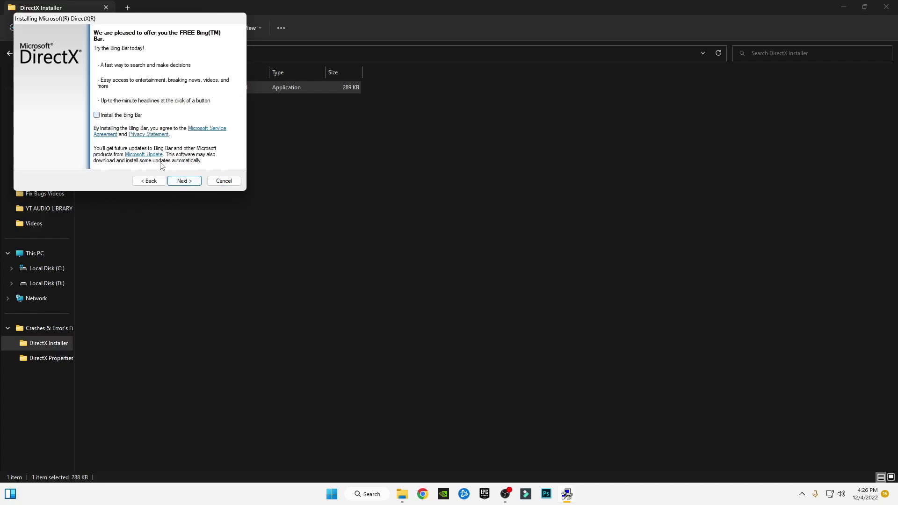
click(185, 181)
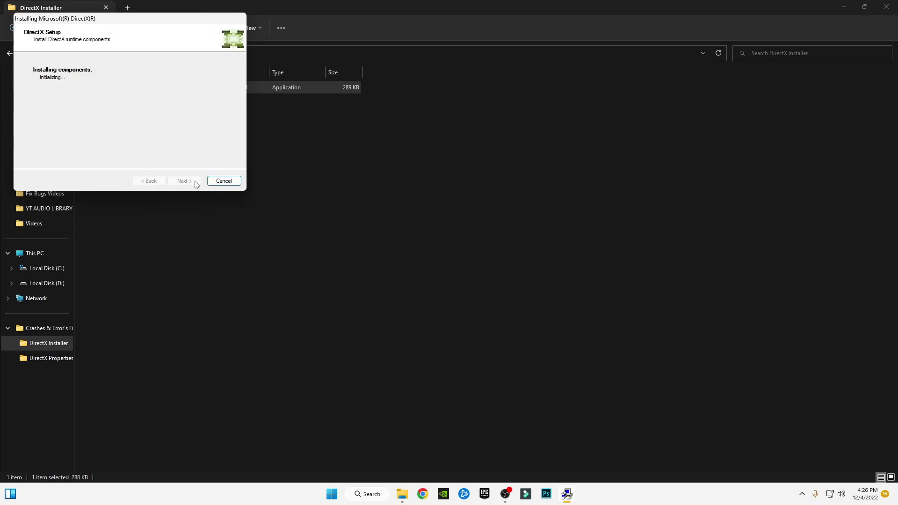
drag(108, 18, 412, 130)
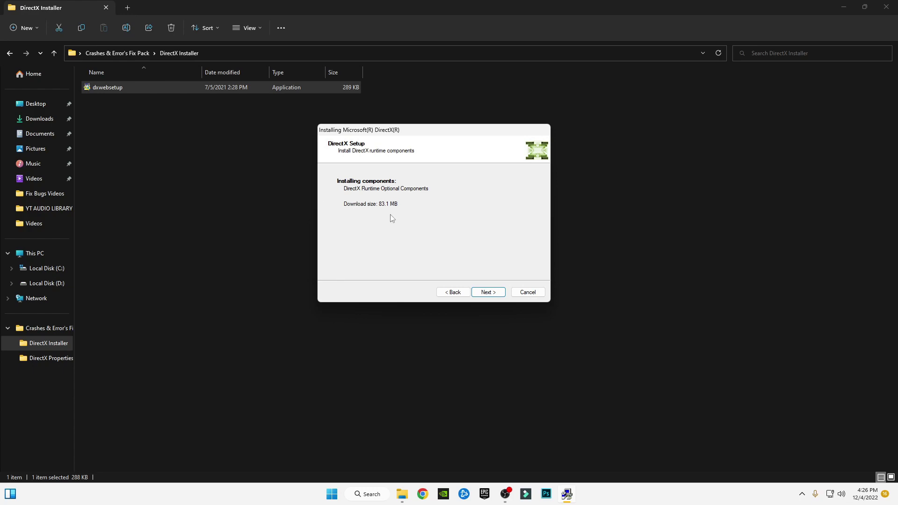
Cancel DirectX Setup, confirm quitting, finish, and return to the fix pack folder
click(526, 295)
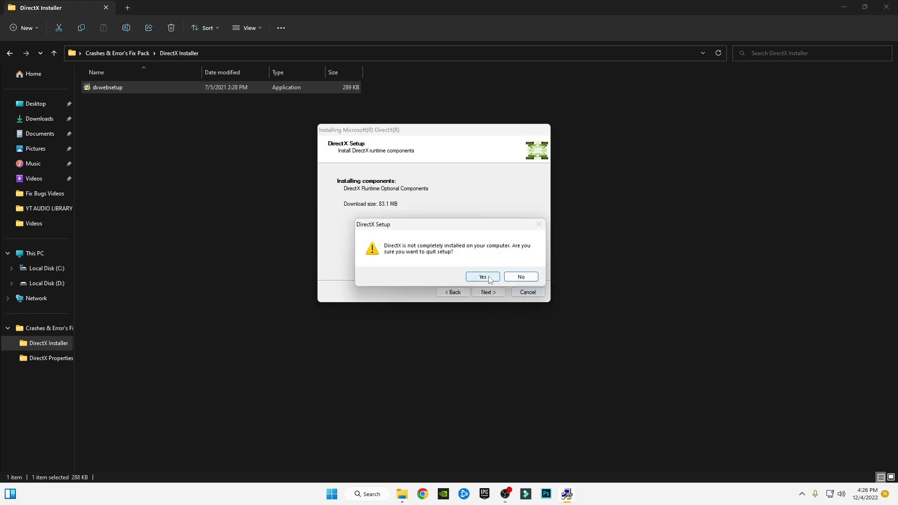
click(490, 279)
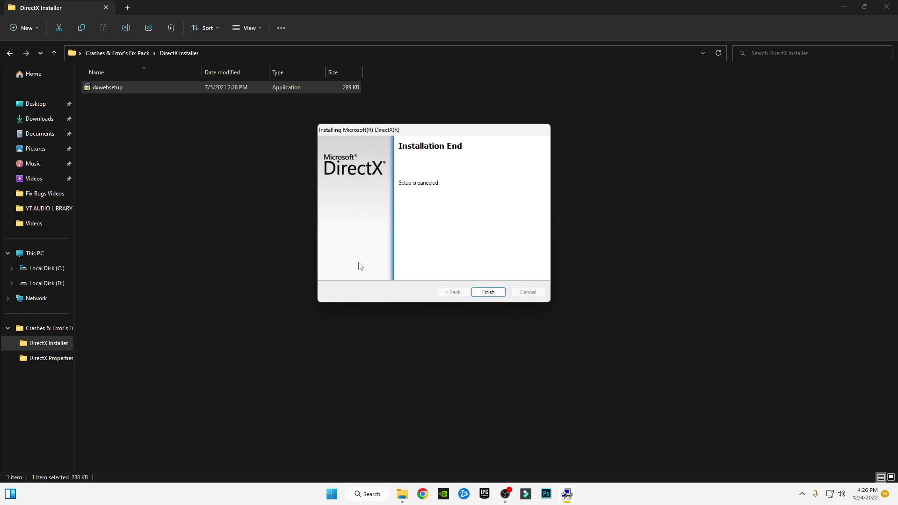
click(487, 292)
click(9, 52)
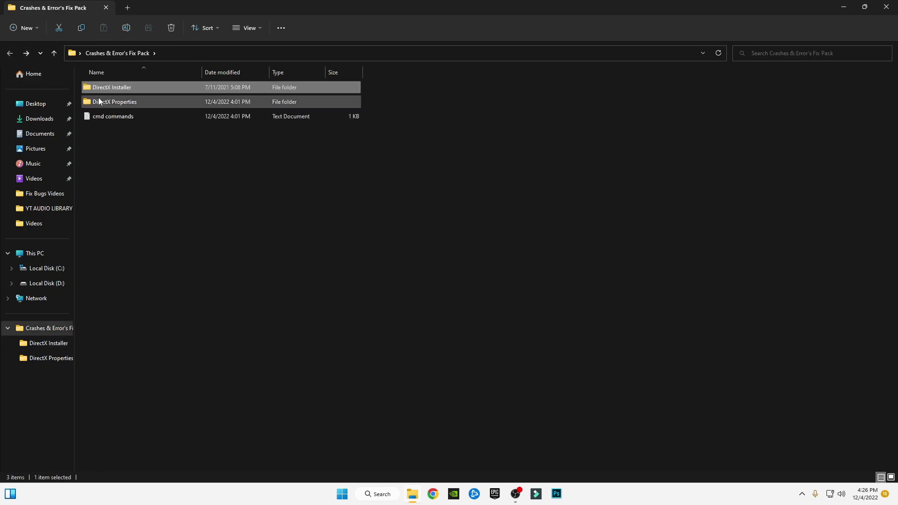
Run dxcpl from the DirectX Properties folder and centre its window
double_click(105, 101)
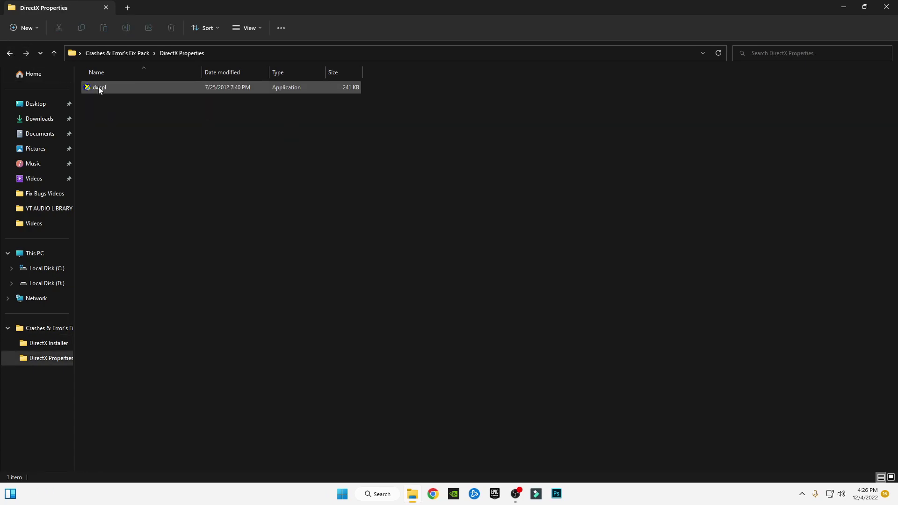
double_click(95, 89)
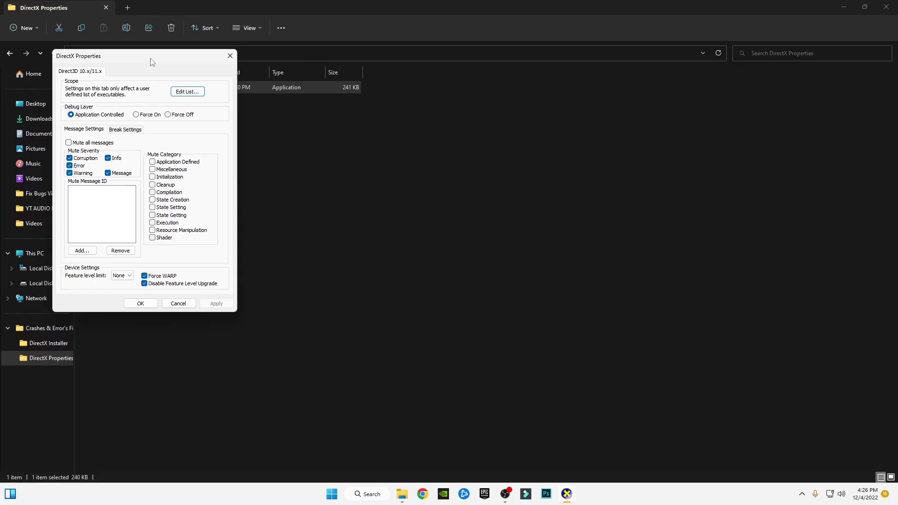
drag(150, 58, 415, 108)
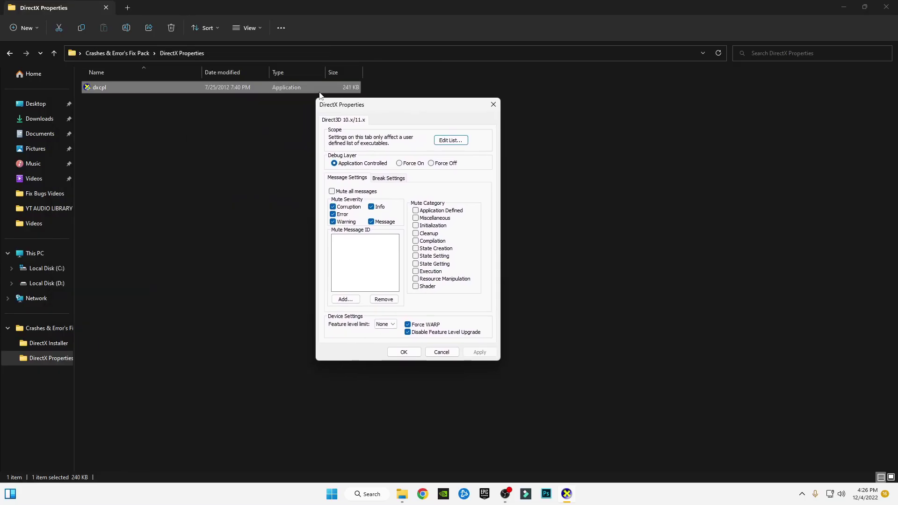
Browse to C:\Program Files (x86)\Epic Games\Launcher\Engine\Binaries\Win64 and pick EpicGamesLauncher
click(451, 142)
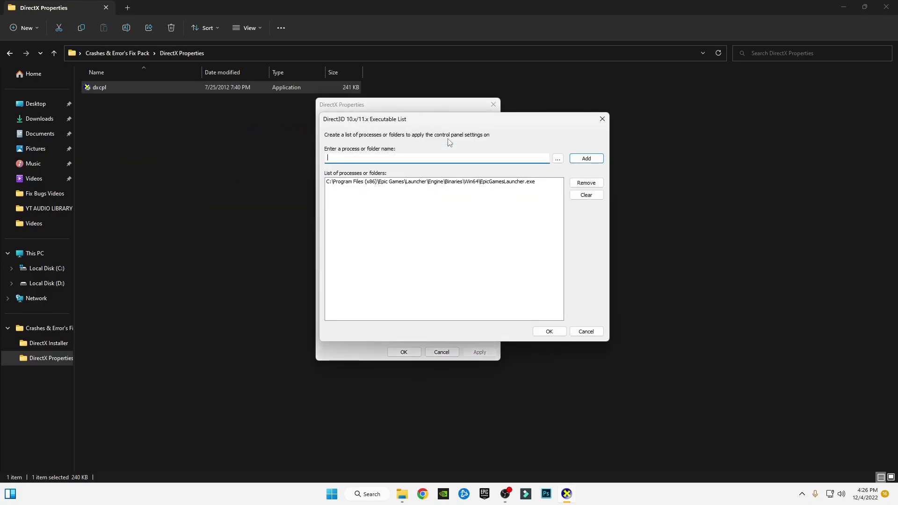
click(557, 160)
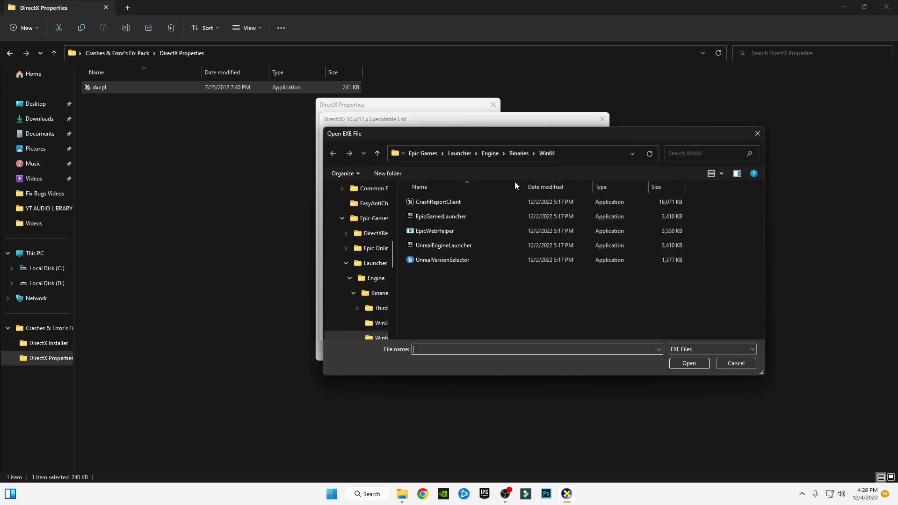
scroll(380, 266, up, 8)
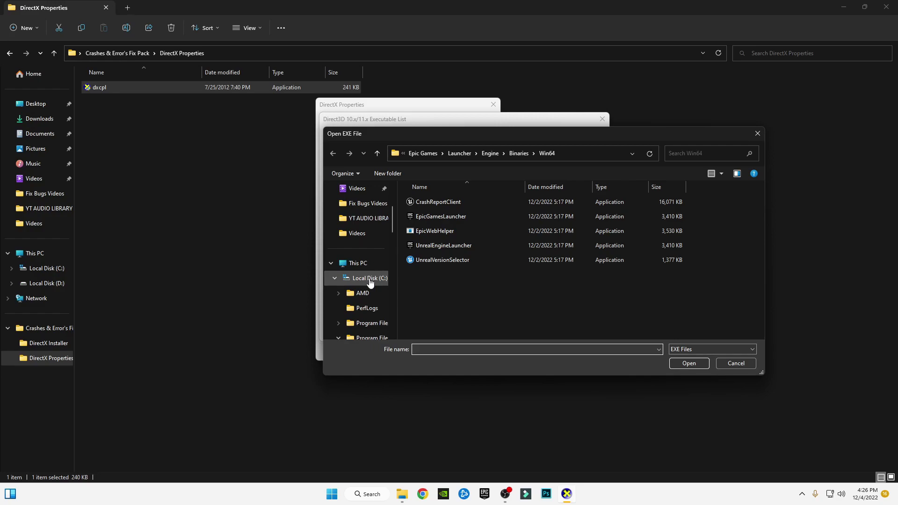
click(371, 279)
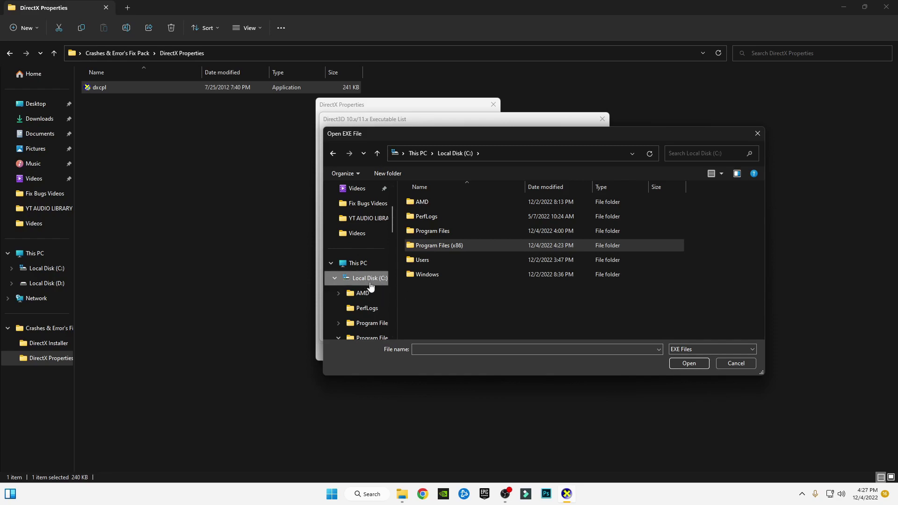
double_click(467, 246)
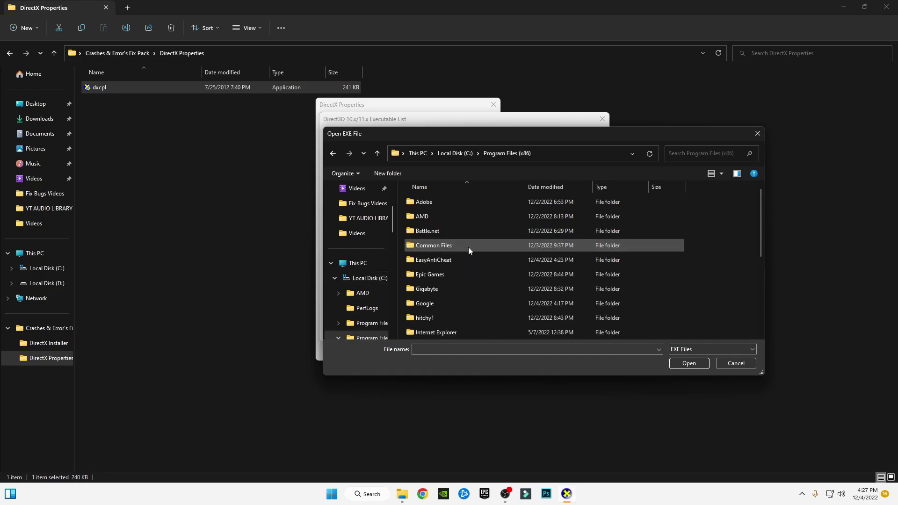
click(435, 277)
double_click(453, 272)
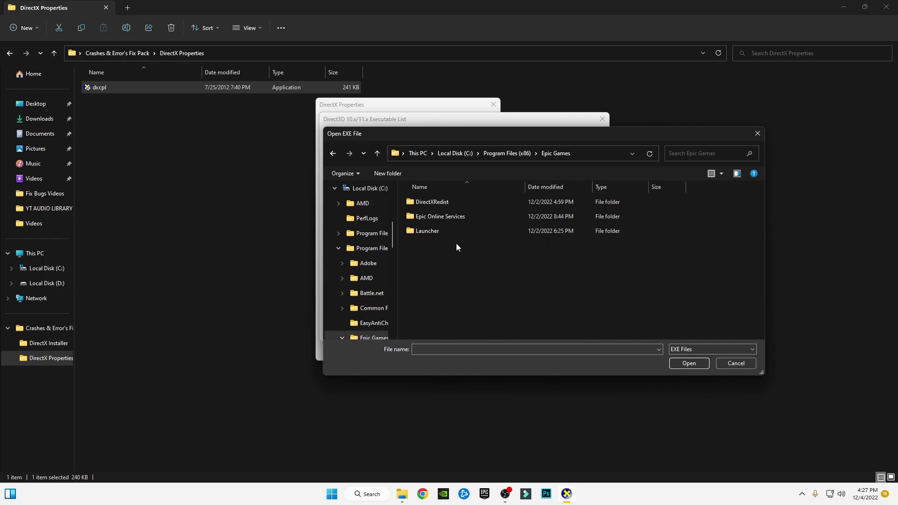
double_click(431, 231)
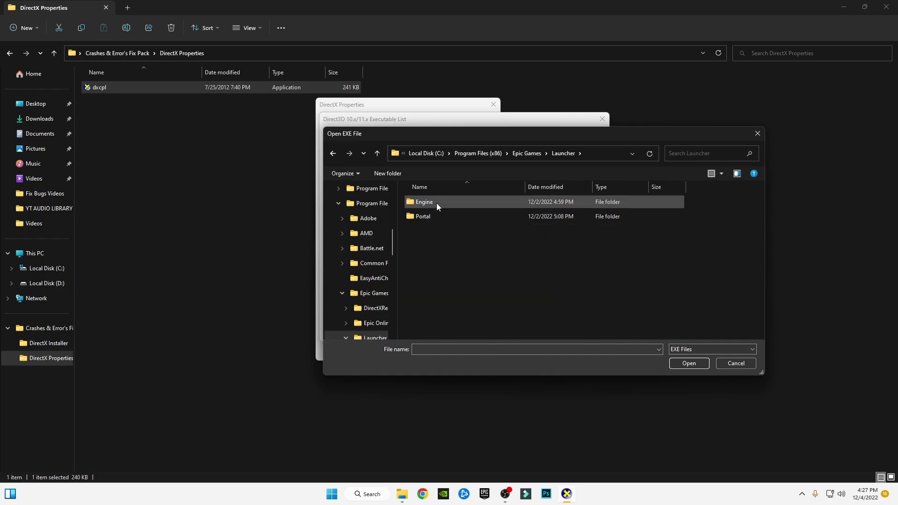
double_click(437, 202)
double_click(433, 201)
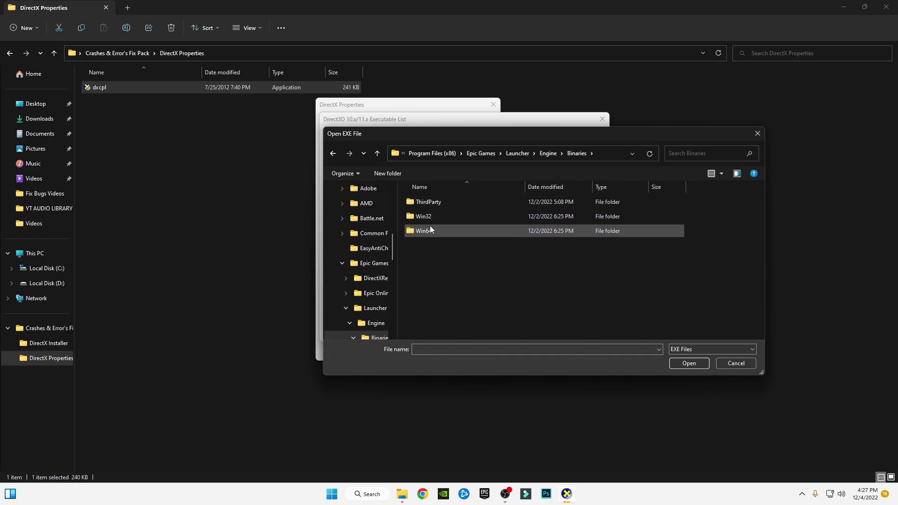
double_click(431, 230)
click(434, 218)
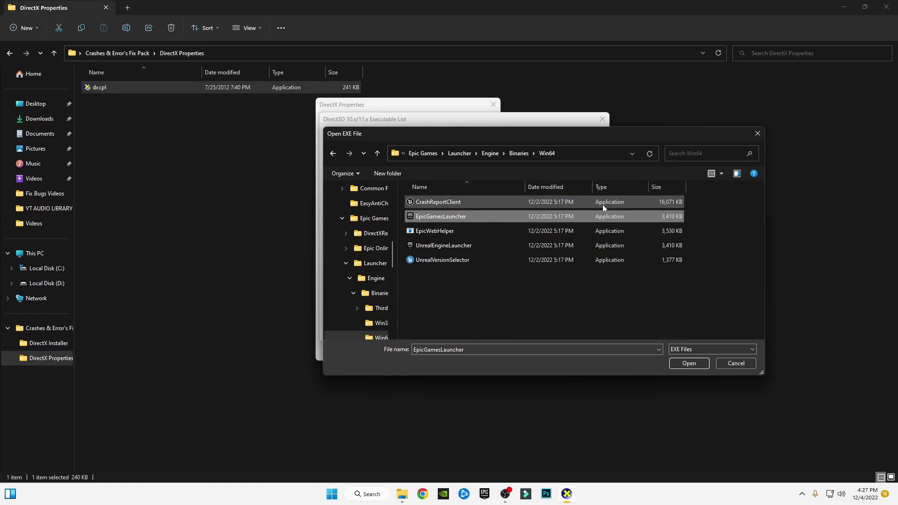
Add EpicGamesLauncher.exe to the executable list, apply the settings and close DirectX Control Panel
click(695, 363)
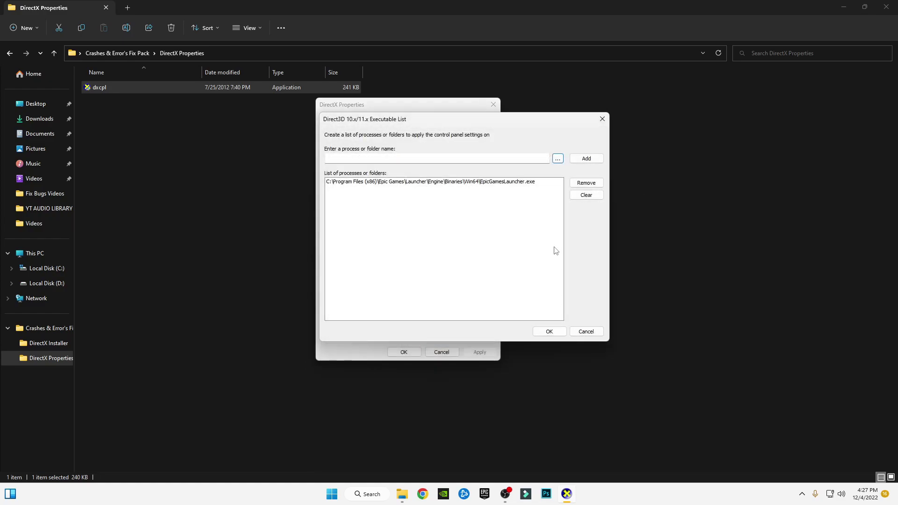
click(551, 331)
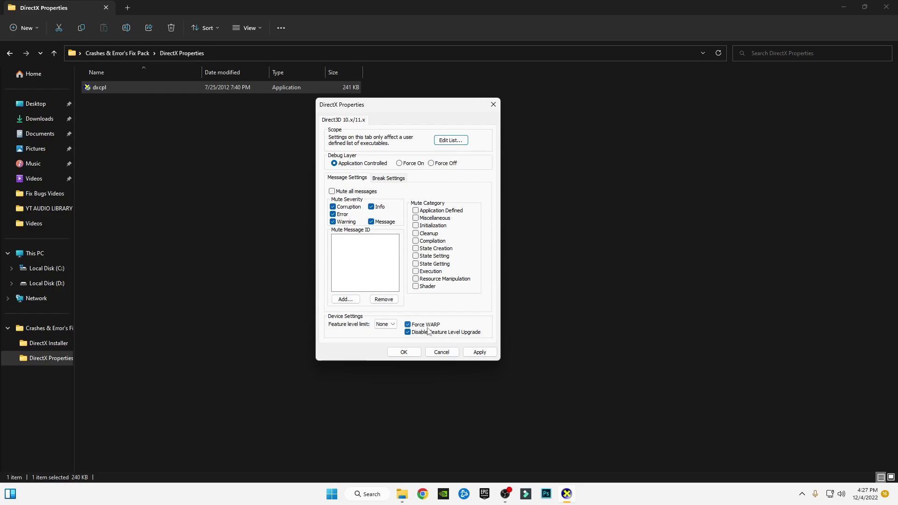
click(479, 352)
click(404, 352)
click(7, 54)
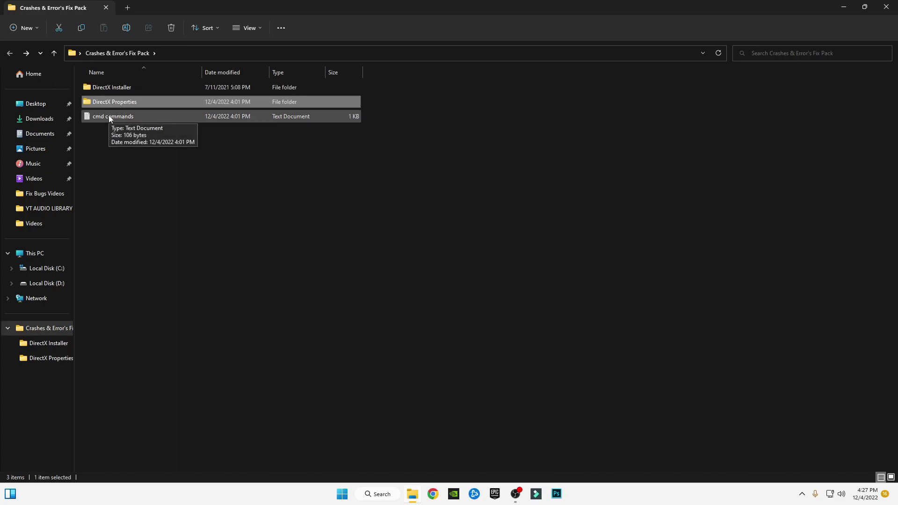
Copy the three fsutil and bcdedit command lines from the cmd commands file, then minimise Explorer
double_click(109, 116)
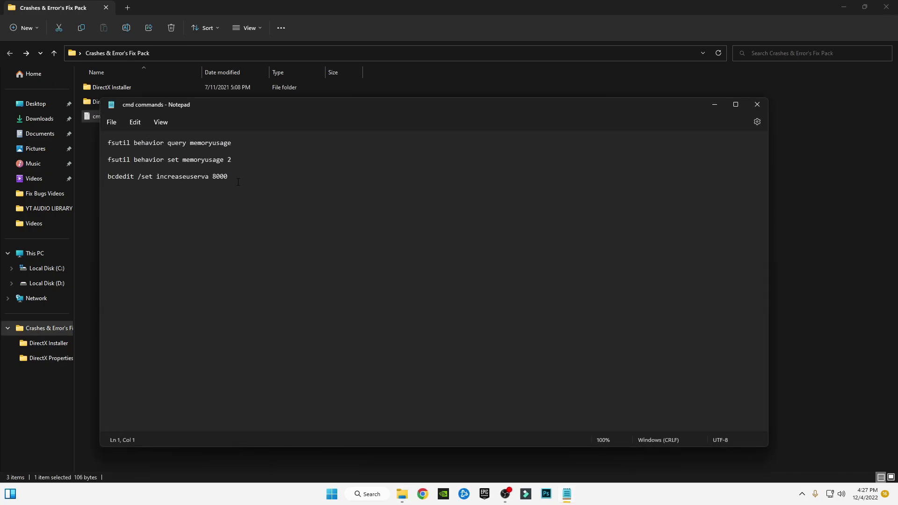
drag(238, 182, 109, 143)
right_click(114, 144)
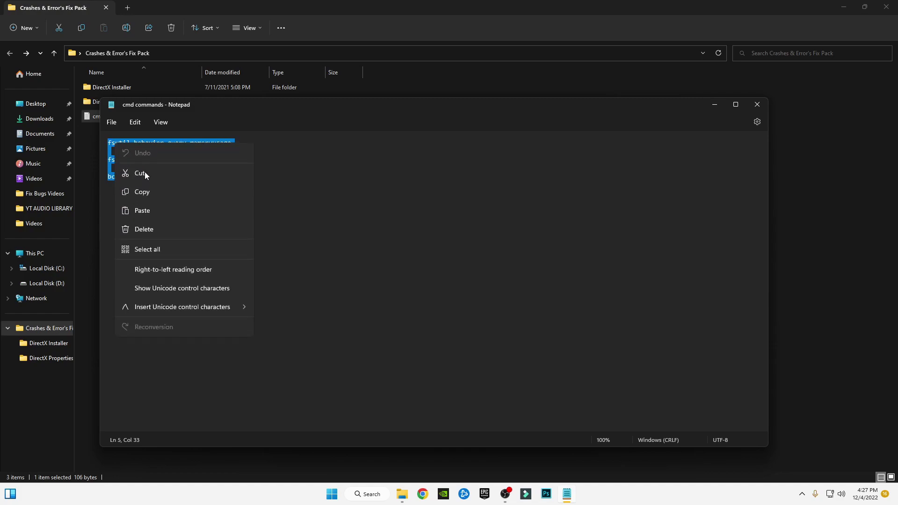
click(154, 192)
click(843, 7)
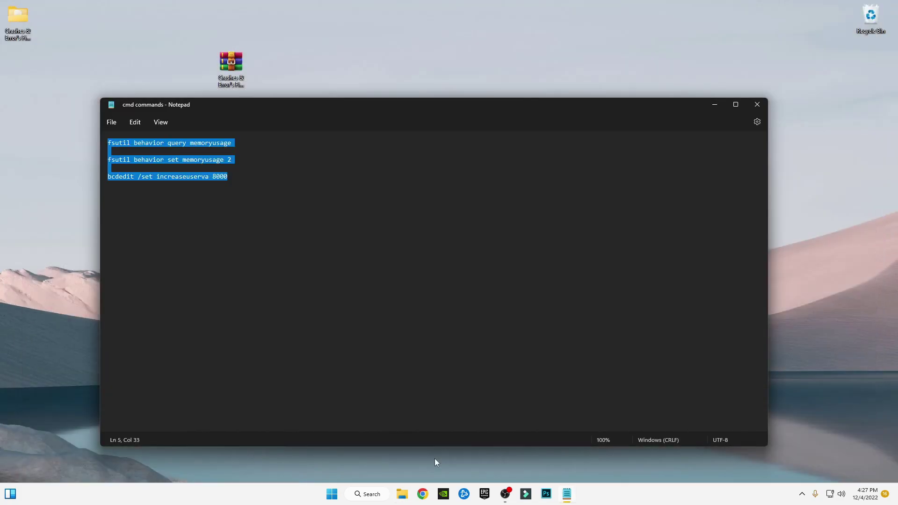
click(372, 495)
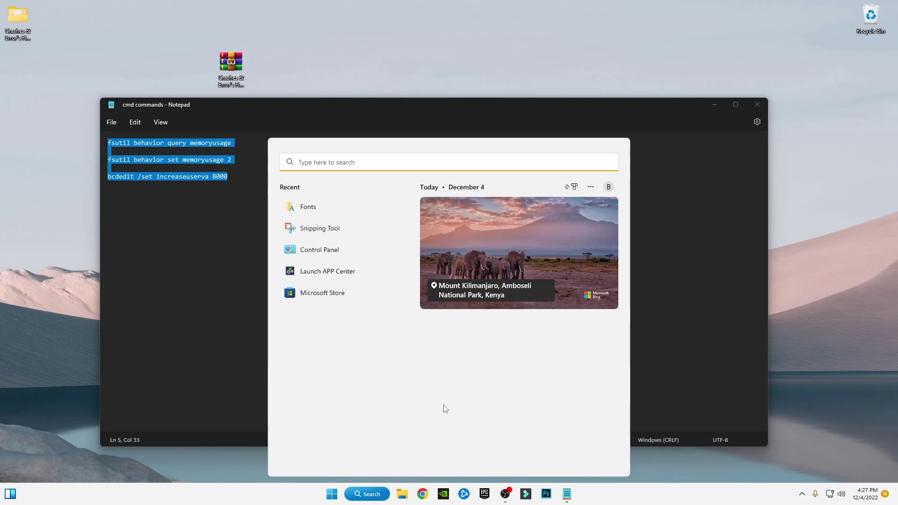
Search cmd and launch Command Prompt as administrator
text(cmd)
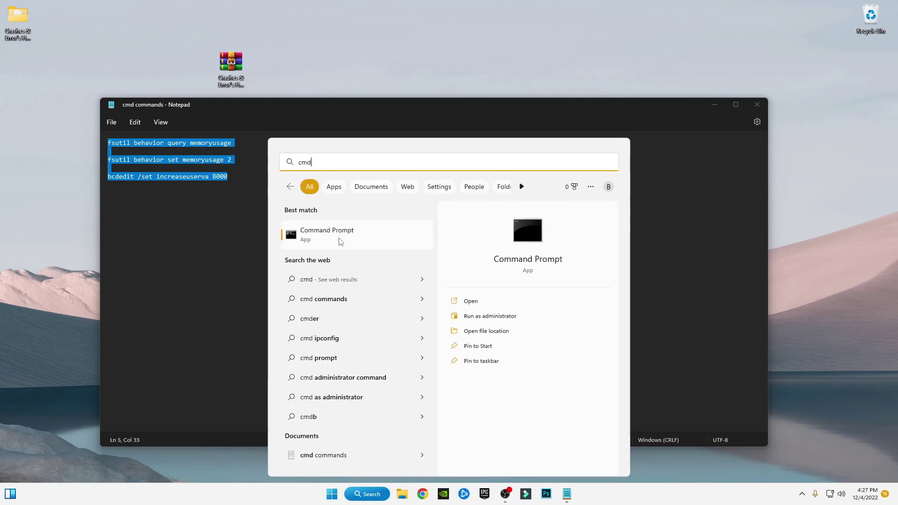
right_click(341, 240)
click(363, 250)
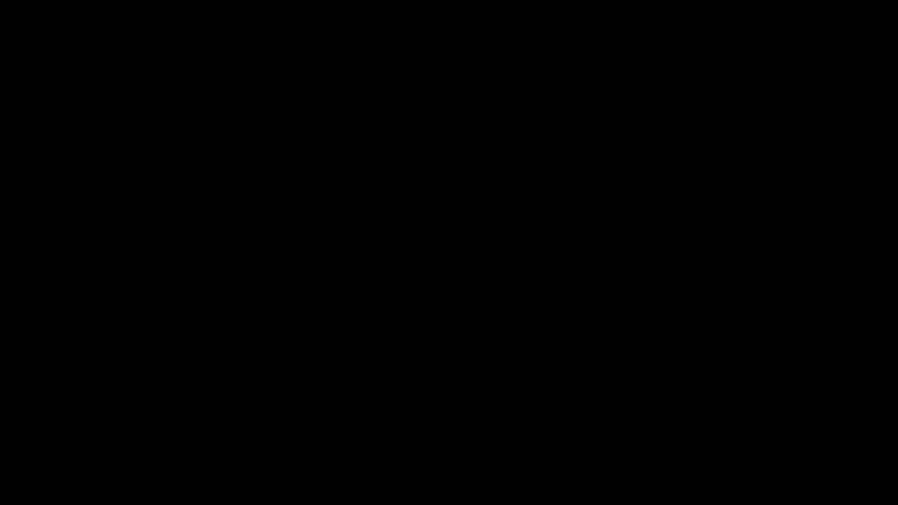
key(alt+y)
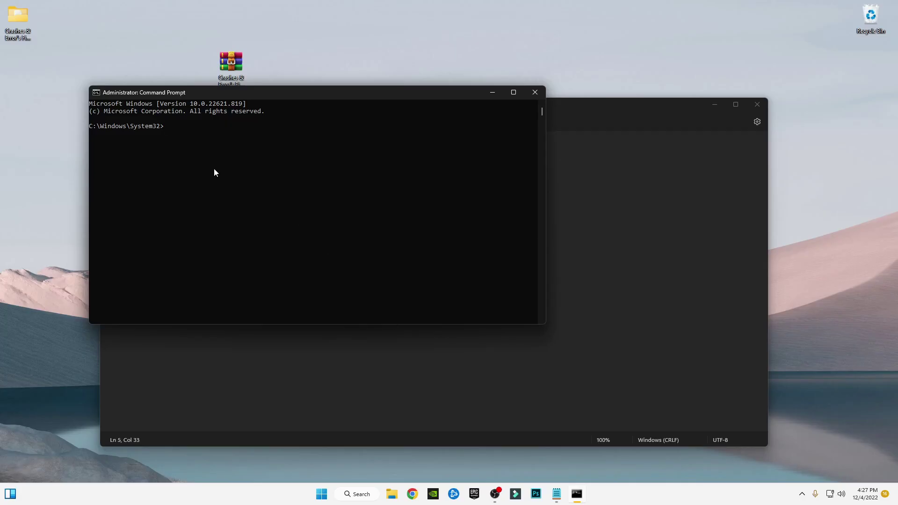
Paste and run the memoryusage 2 and increaseuserva 8000 commands, then exit Command Prompt
click(183, 127)
right_click(192, 130)
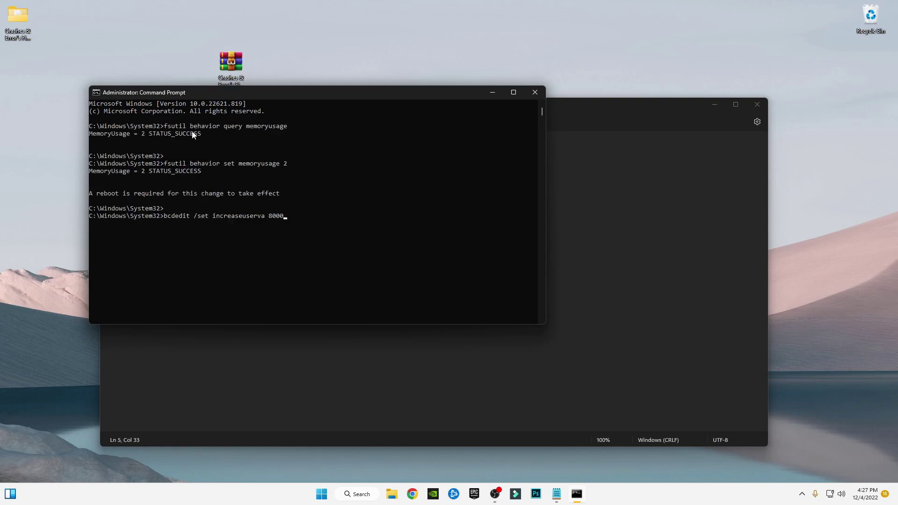
key(Return)
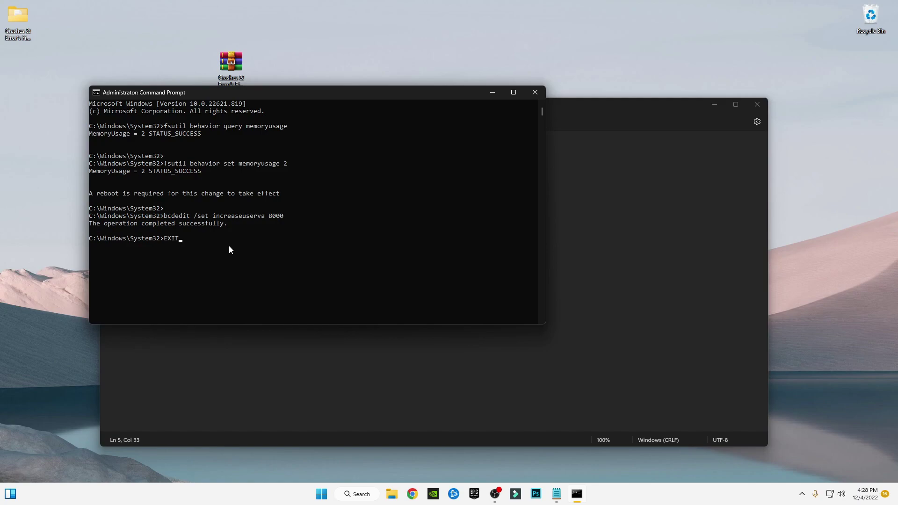
key(Return)
click(755, 105)
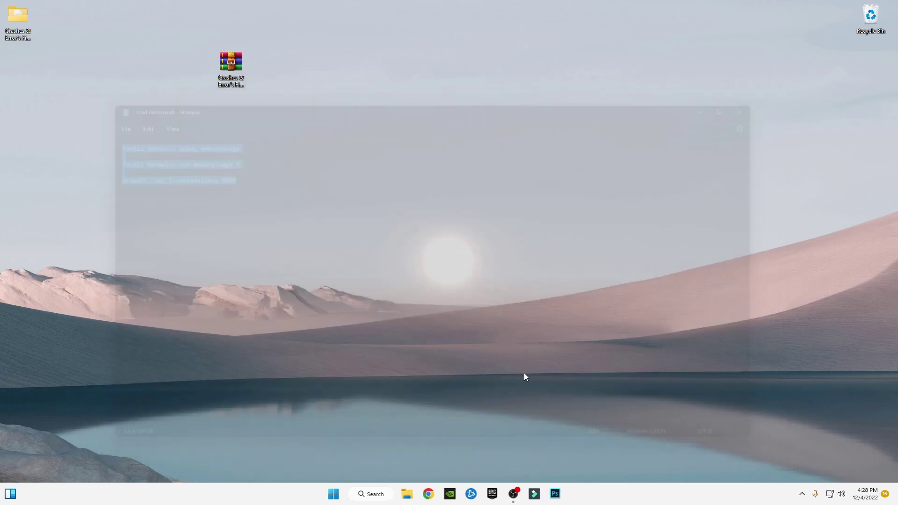
click(342, 494)
click(561, 463)
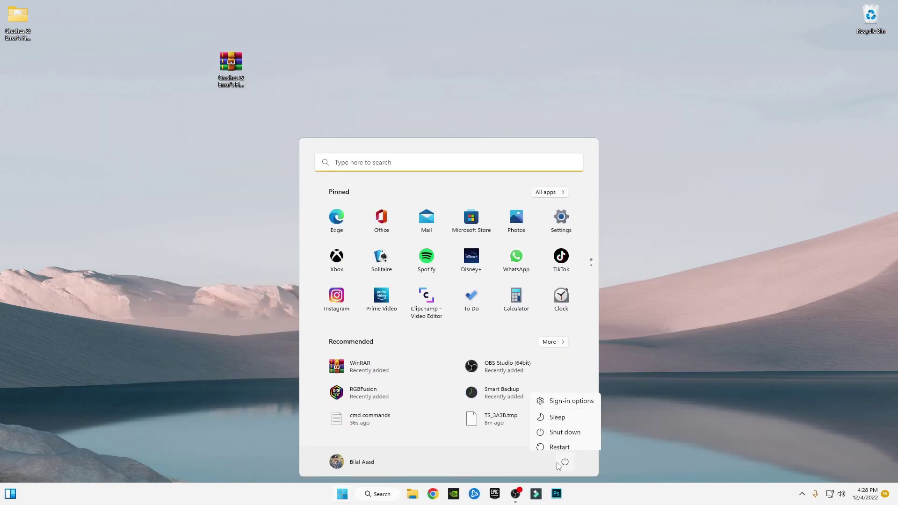
click(801, 483)
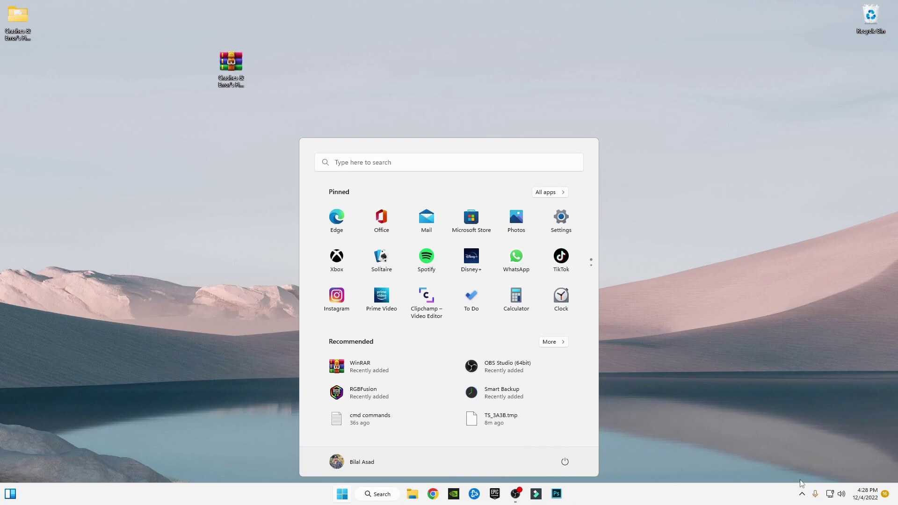
click(609, 240)
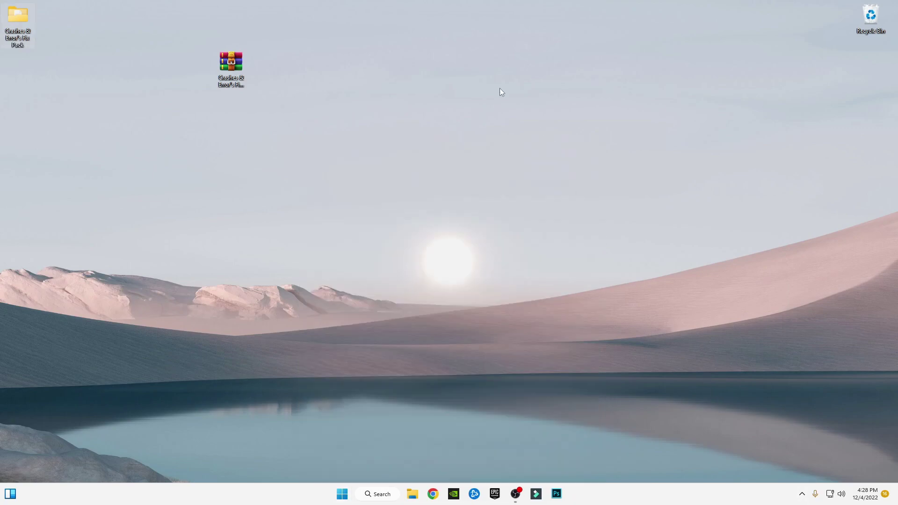